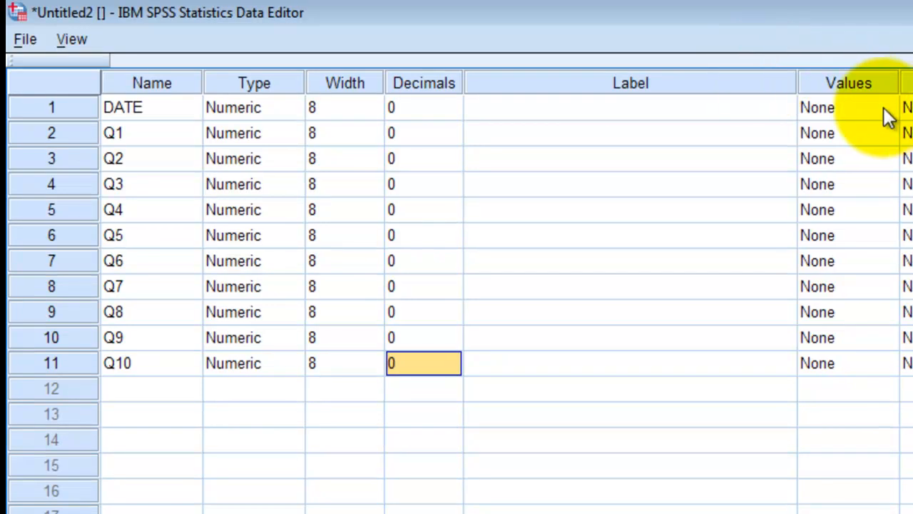
click(888, 114)
click(885, 109)
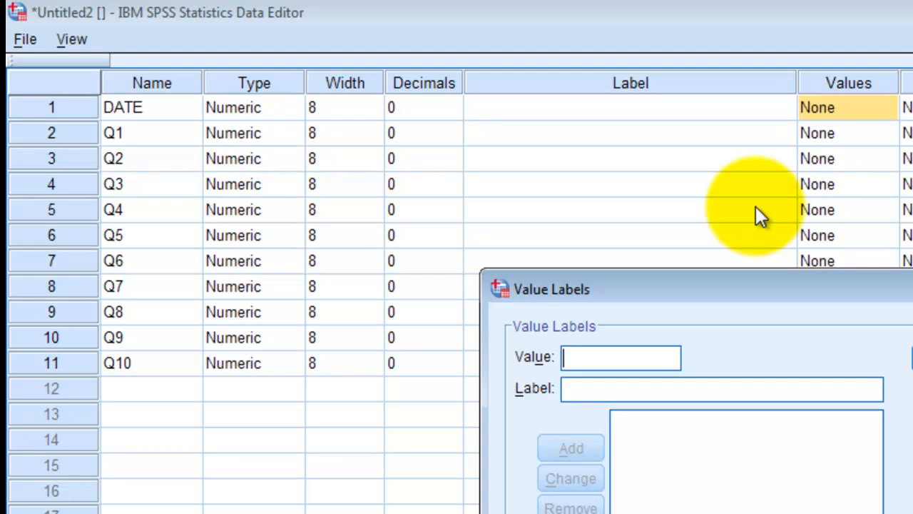
text(DATE)
click(639, 392)
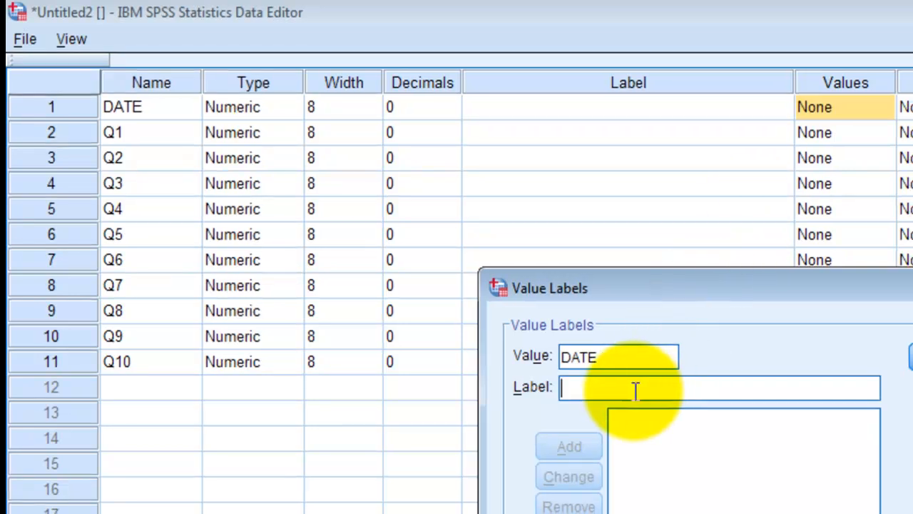
text(1)
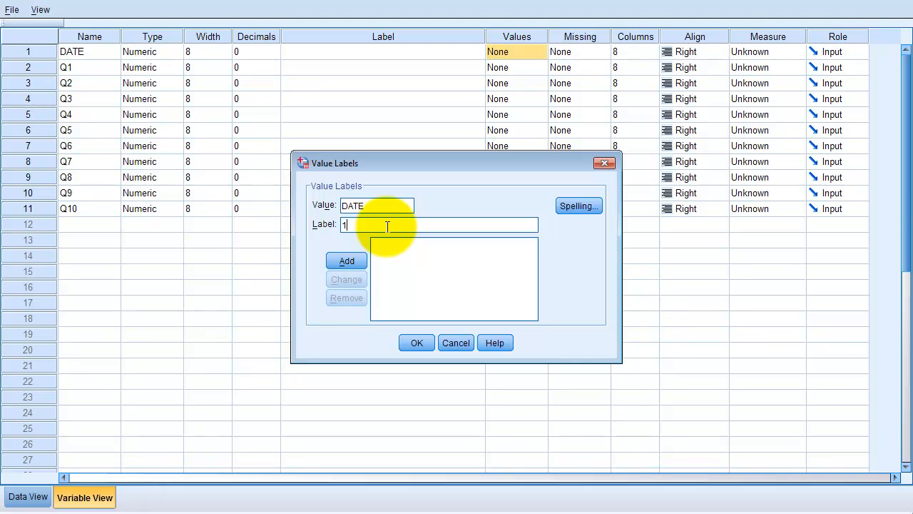
key(BackSpace)
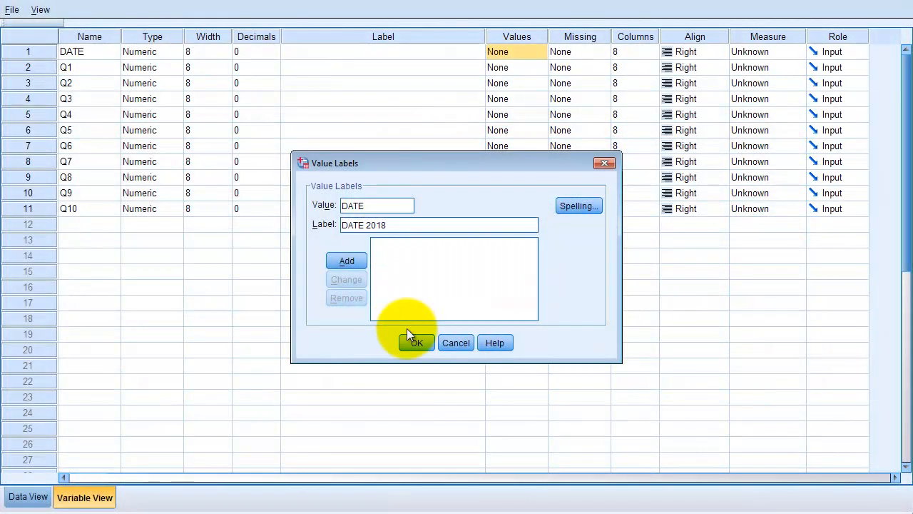
click(410, 340)
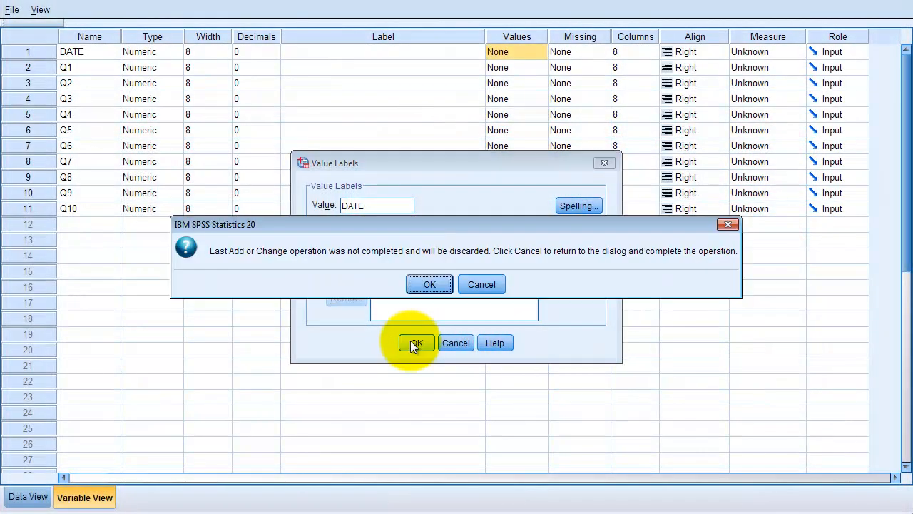
click(497, 284)
click(349, 260)
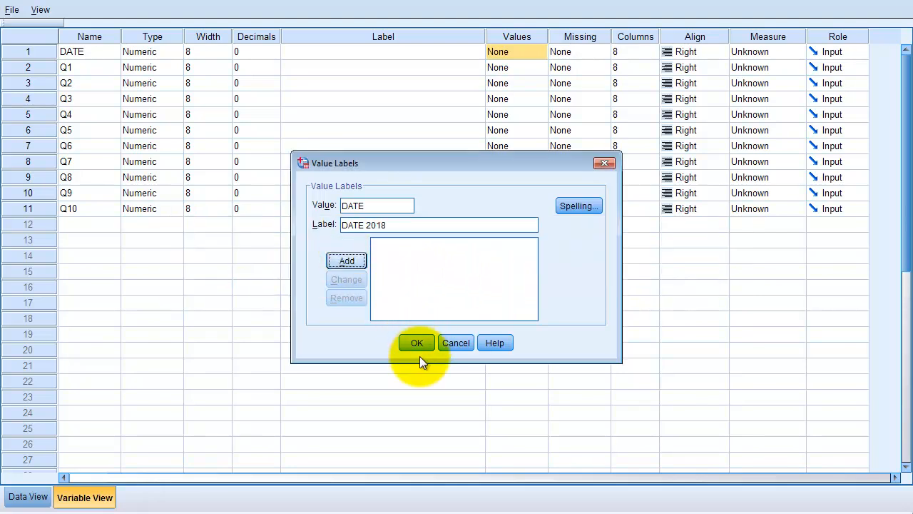
click(367, 205)
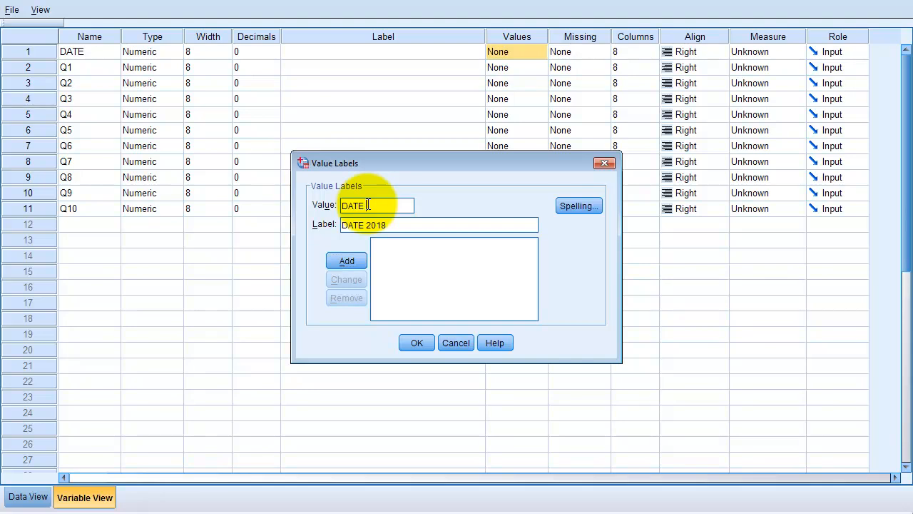
key(BackSpace)
key(BackSpace)
key(BackSpace)
key(BackSpace)
text(1)
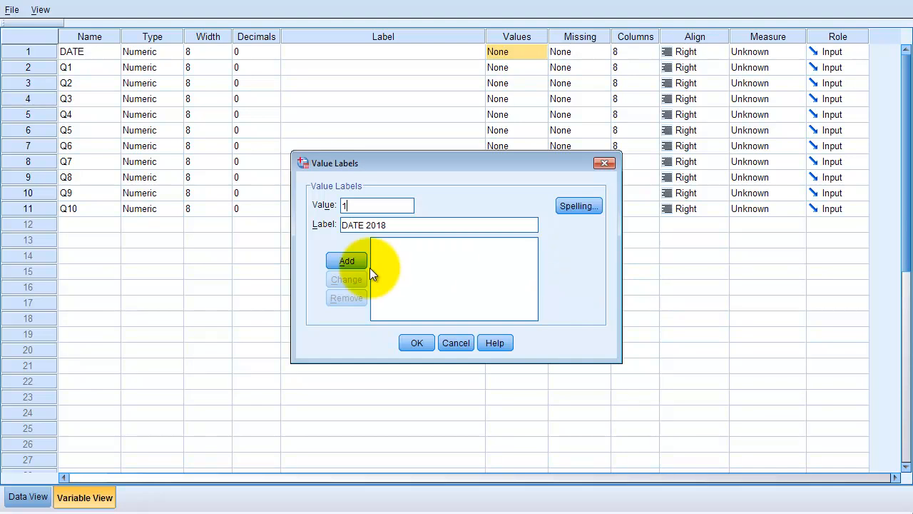
click(347, 261)
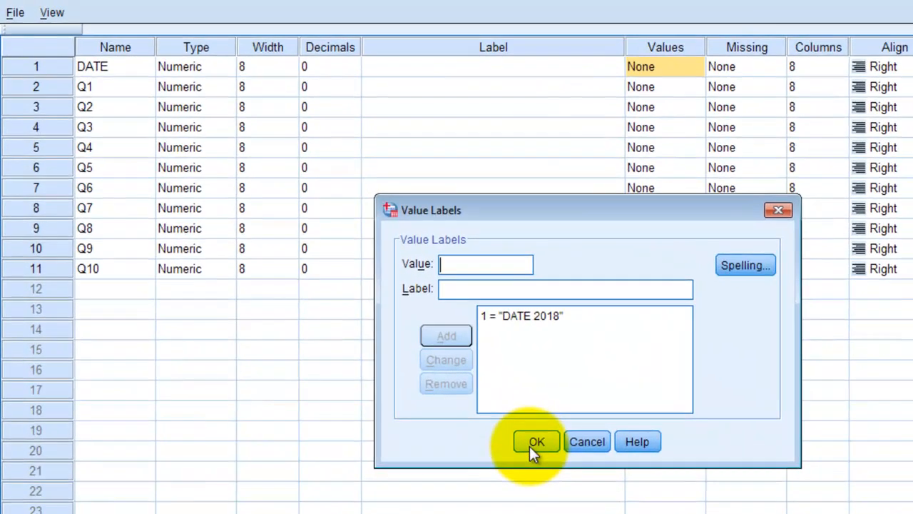
click(589, 440)
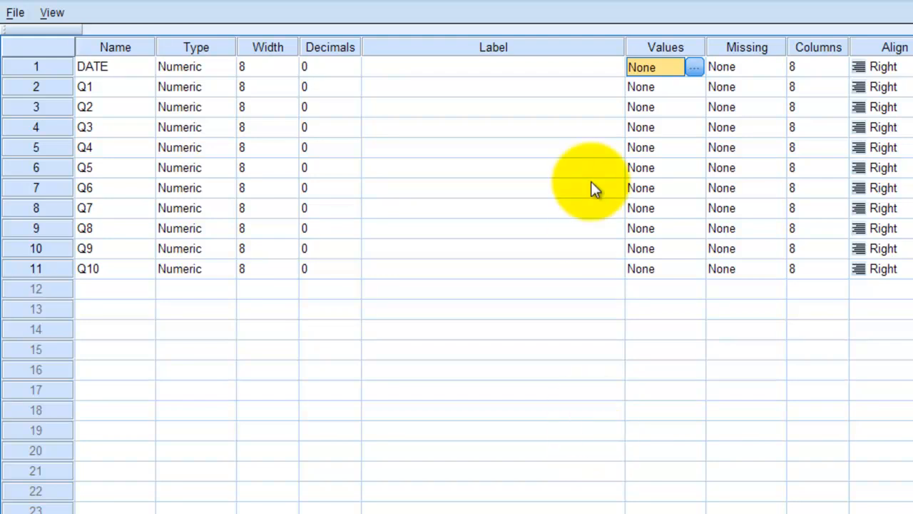
click(694, 66)
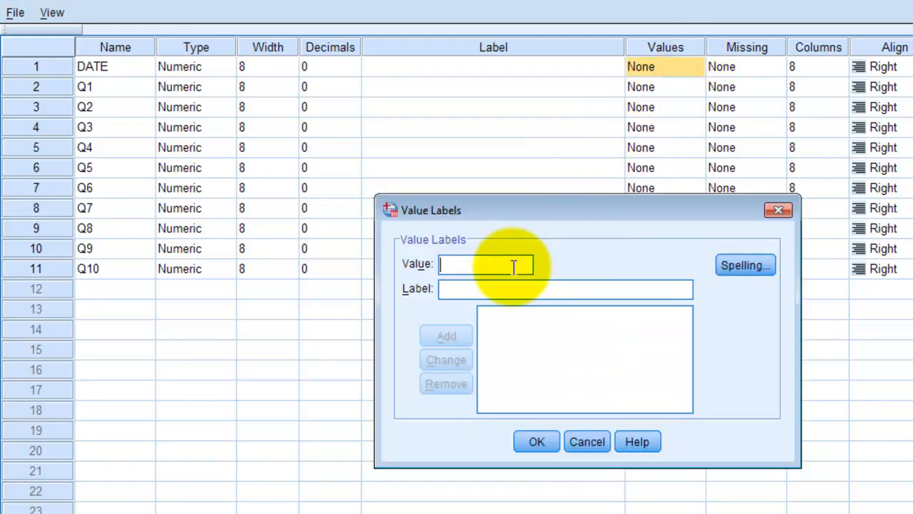
click(586, 440)
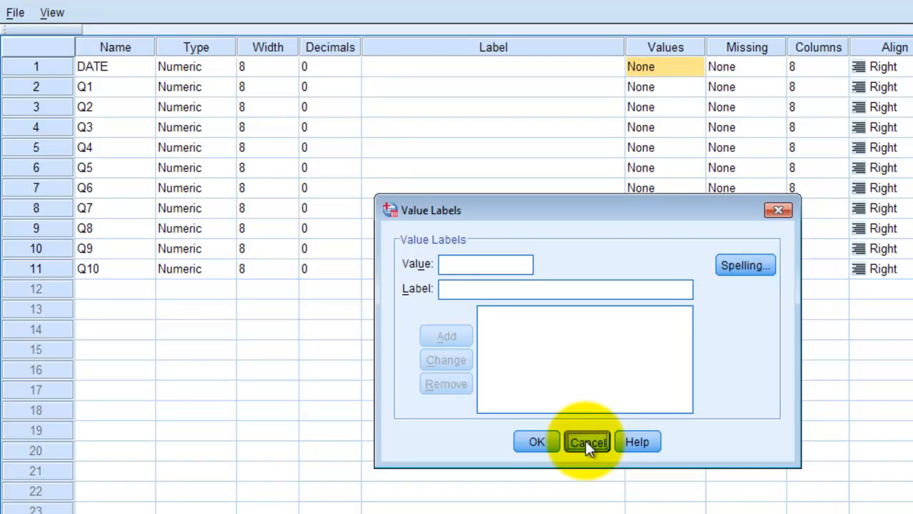
- Add the value label 1 = MALE to variable Q1, checking the gender coding in the Word questionnaire
click(682, 98)
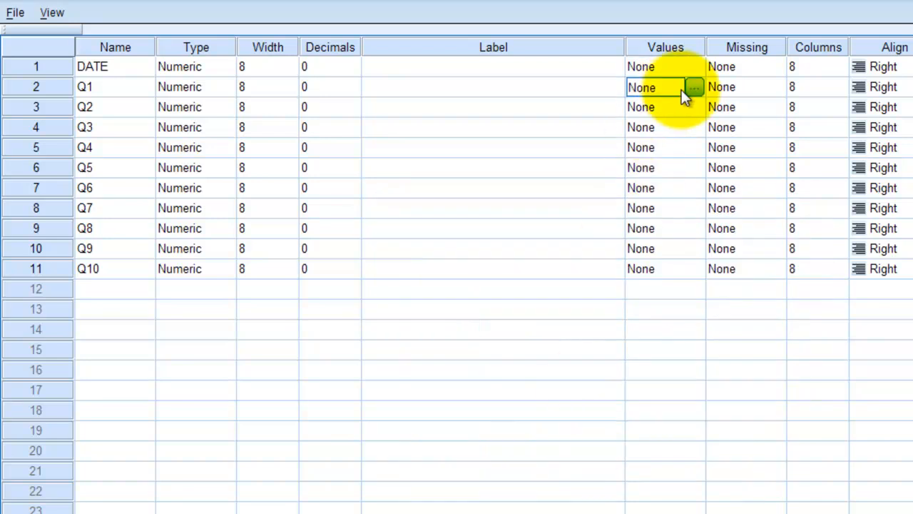
click(690, 88)
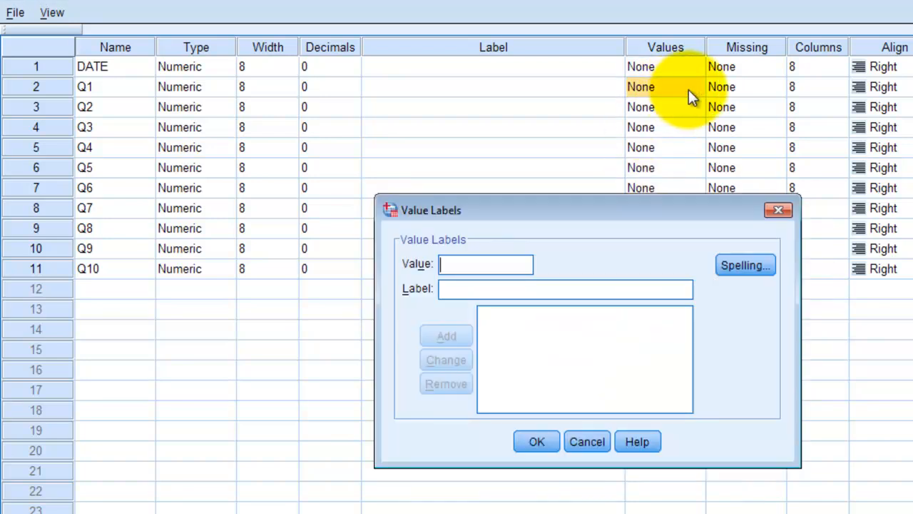
key(alt+Tab)
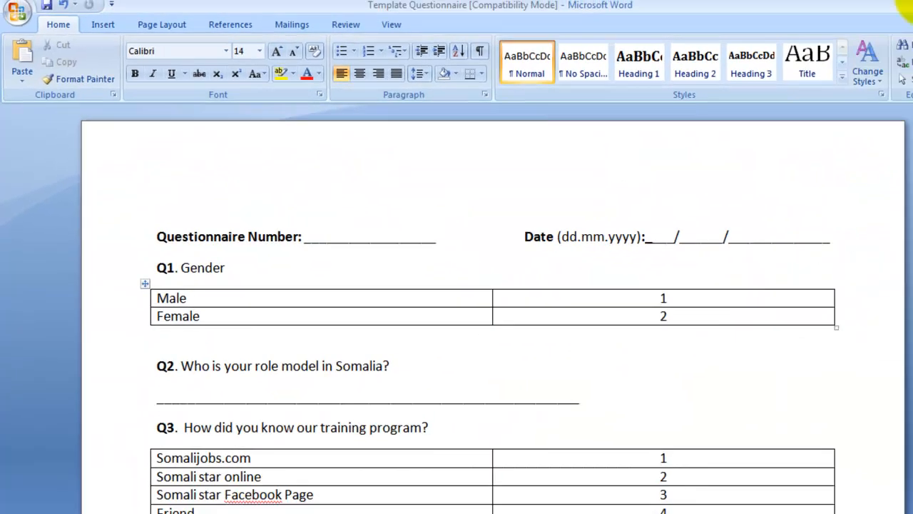
click(912, 2)
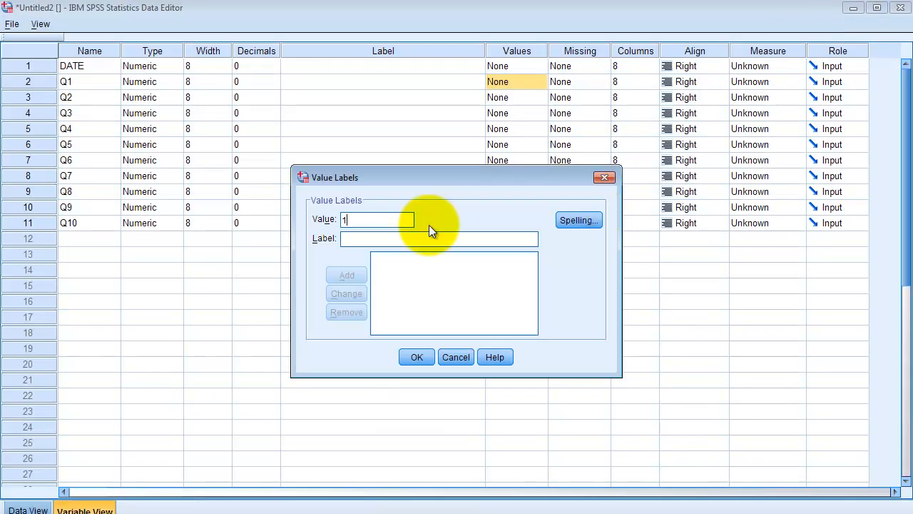
click(373, 241)
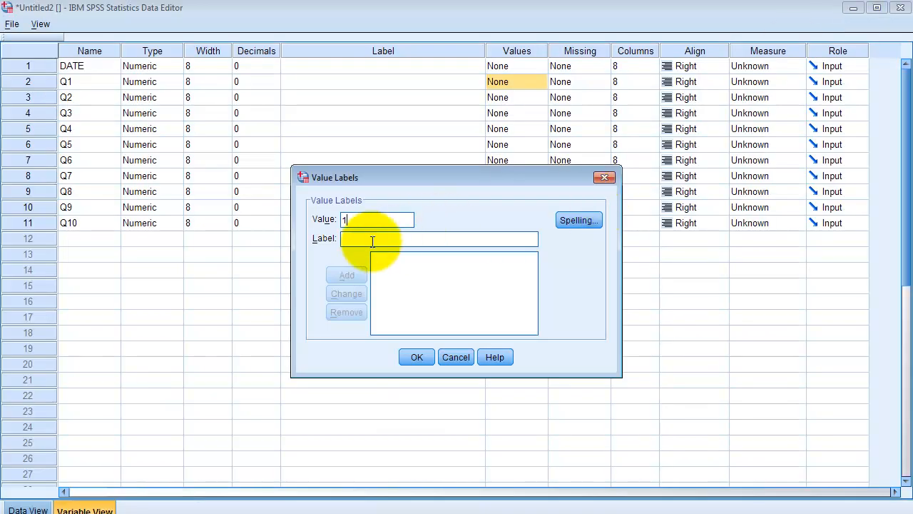
text(MA)
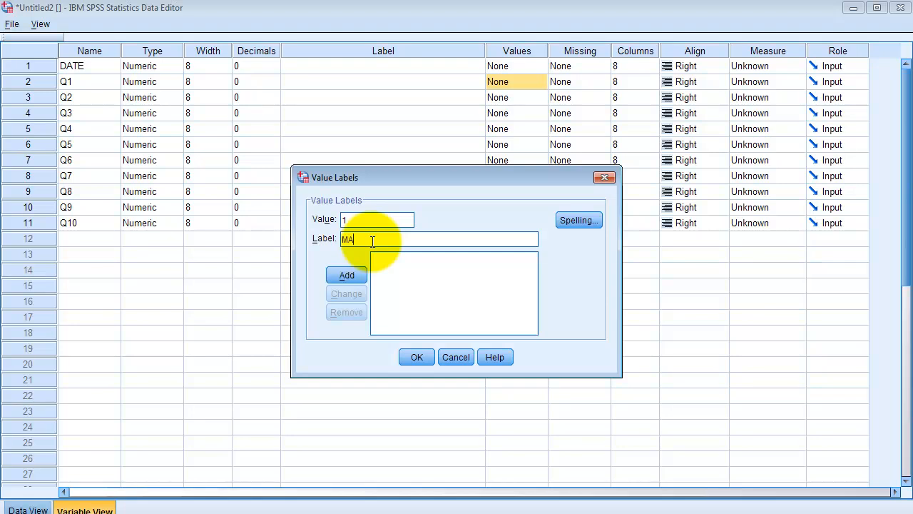
text(LE)
click(346, 276)
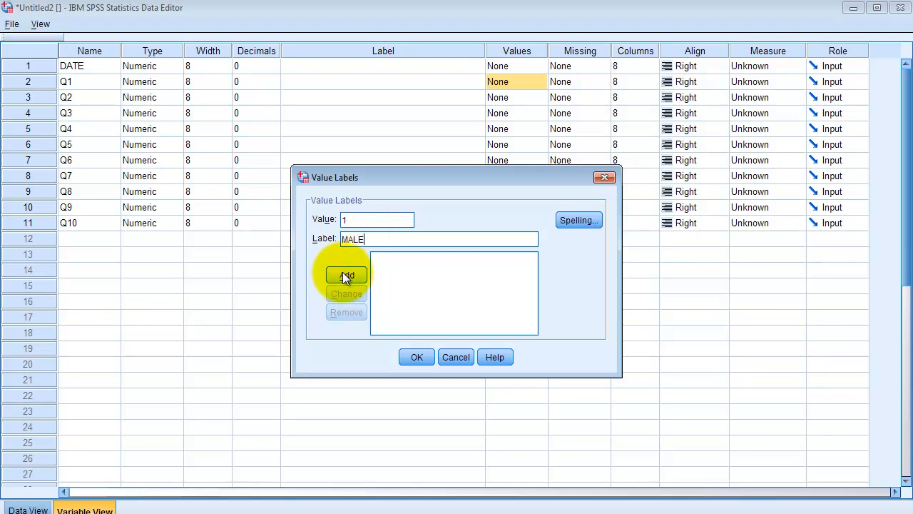
- Add the value label 2 = FEMALE to variable Q1 and apply its value labels
click(349, 221)
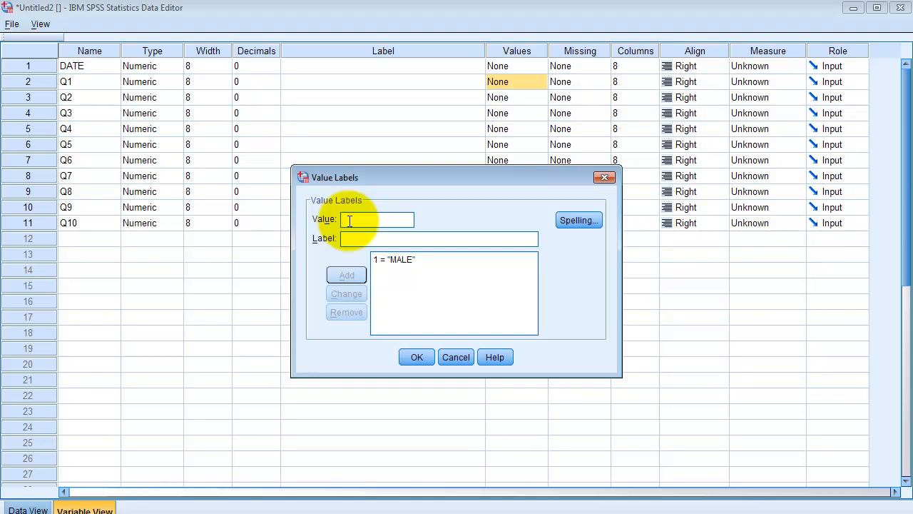
text(2)
click(366, 241)
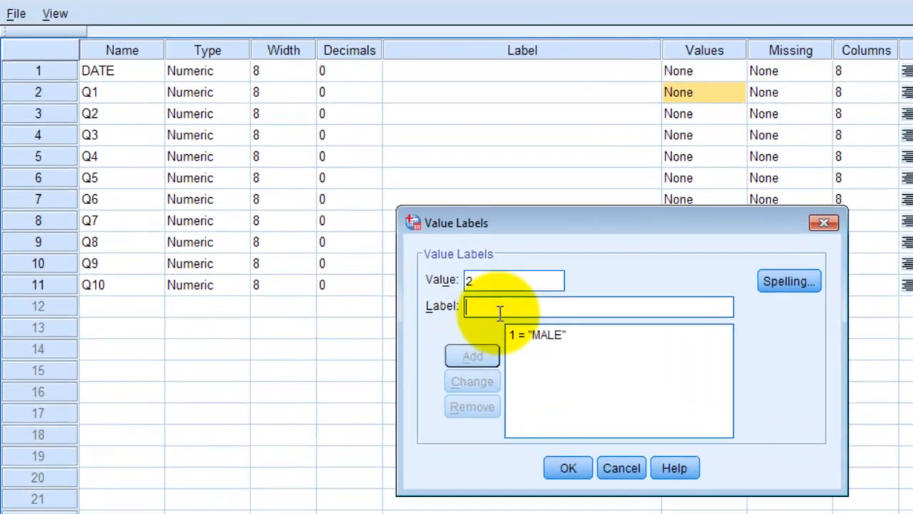
text(FEMALE)
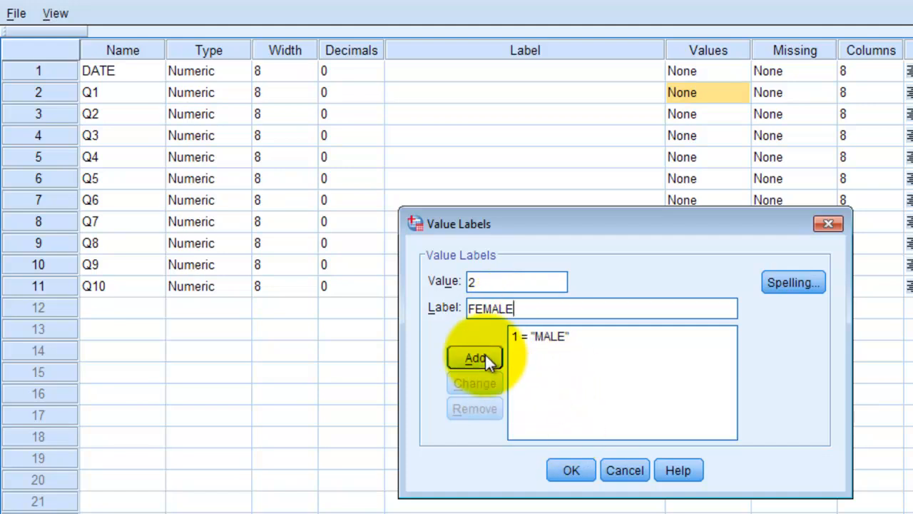
click(475, 358)
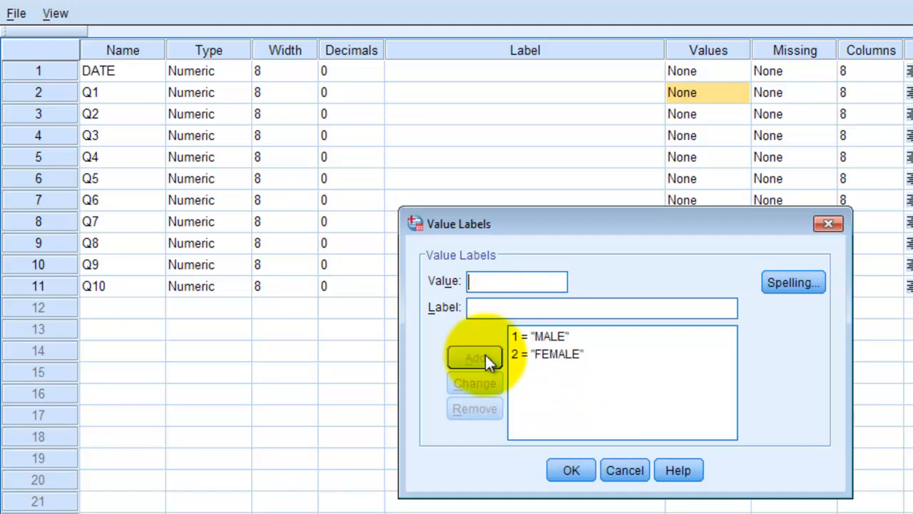
click(570, 471)
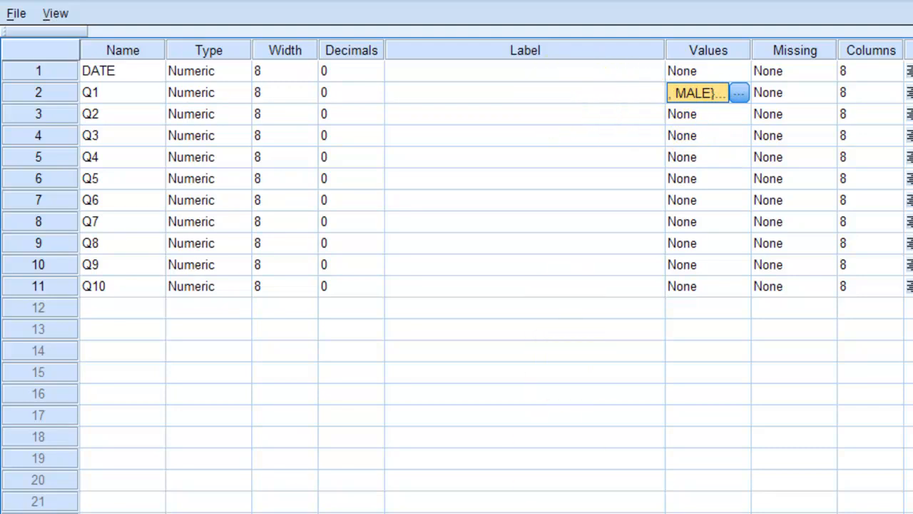
- Consult the questions in the Word questionnaire and open the value labels of variable Q3 in SPSS
key(alt+Tab)
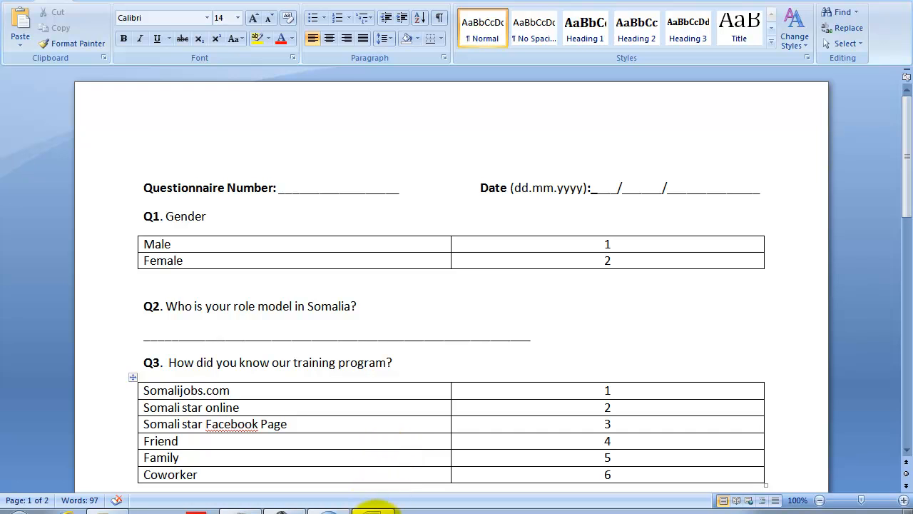
click(372, 511)
click(326, 508)
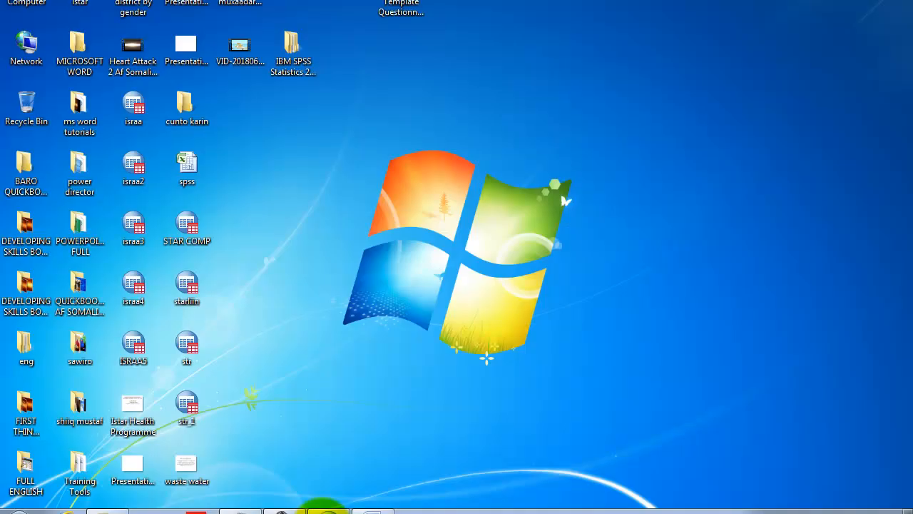
click(326, 509)
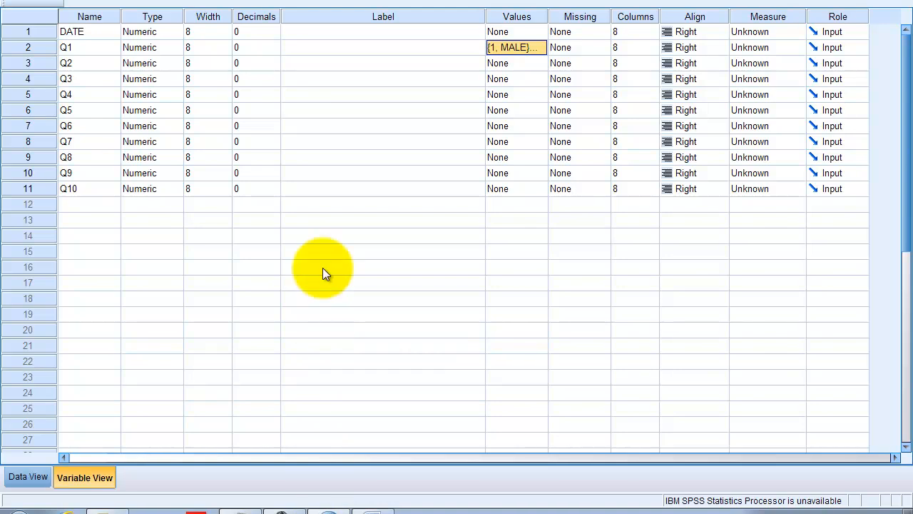
click(514, 64)
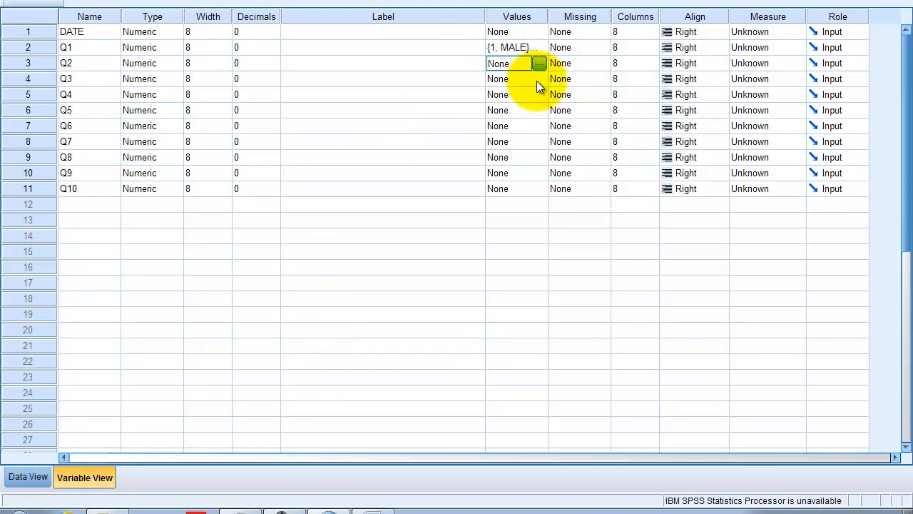
double_click(536, 80)
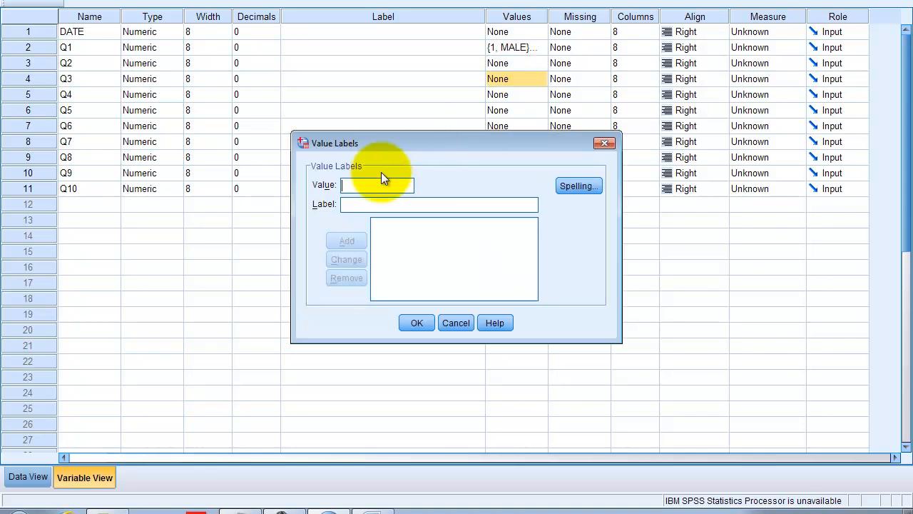
- Switch to the Word questionnaire and copy the Q3 question text "How did you know our training program" without the question mark
click(372, 510)
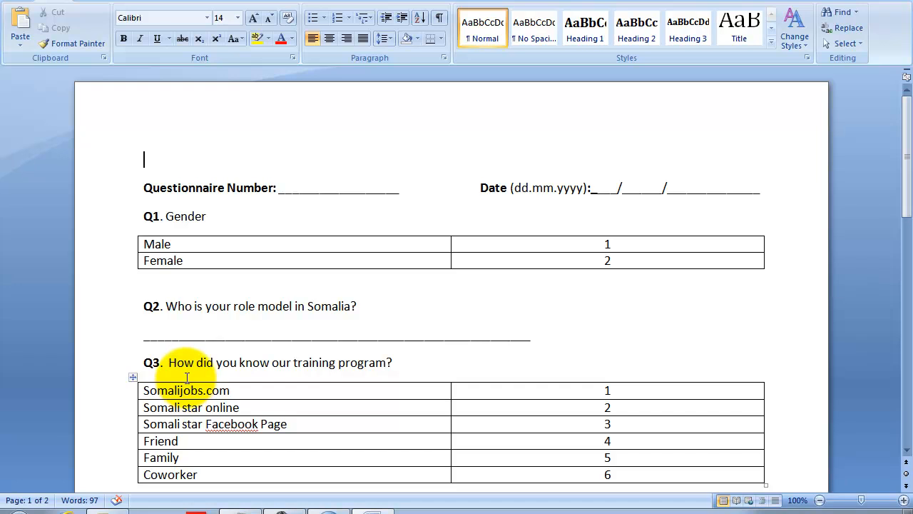
drag(164, 363, 400, 364)
click(400, 365)
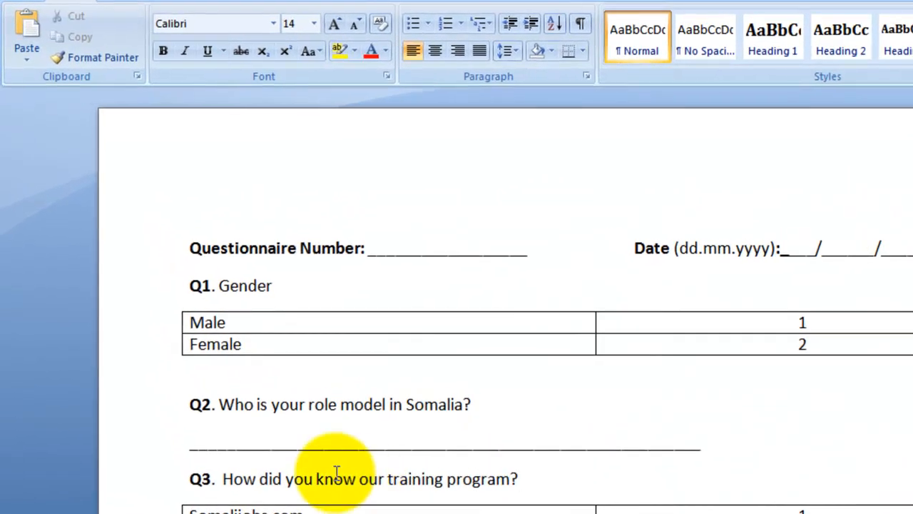
drag(223, 478, 512, 478)
click(514, 478)
right_click(512, 476)
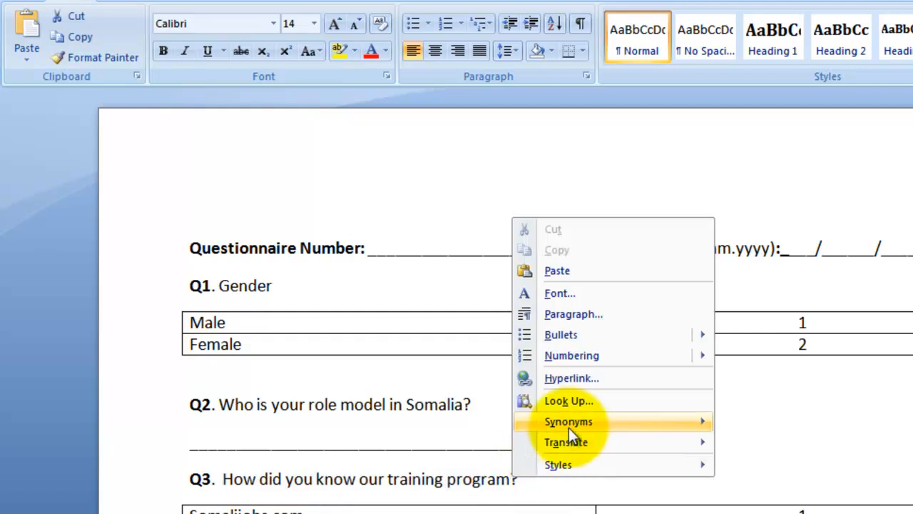
click(372, 479)
drag(224, 479, 459, 479)
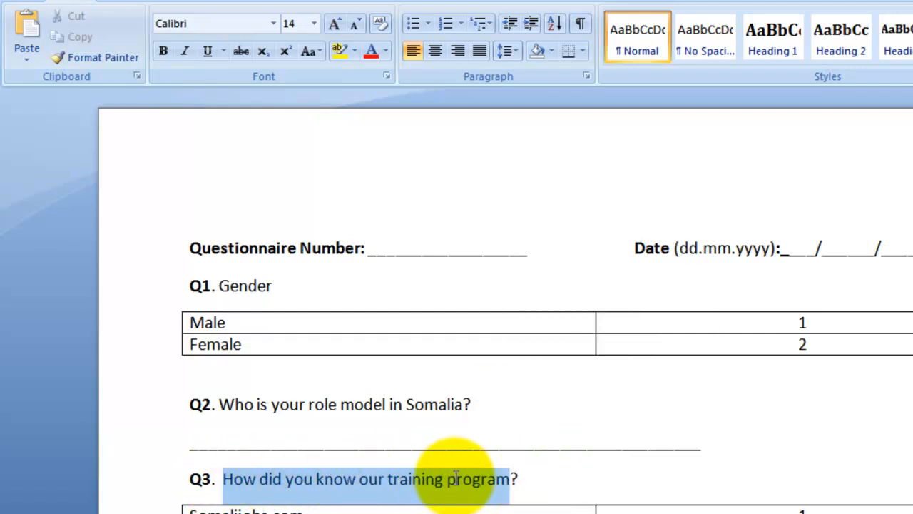
right_click(457, 476)
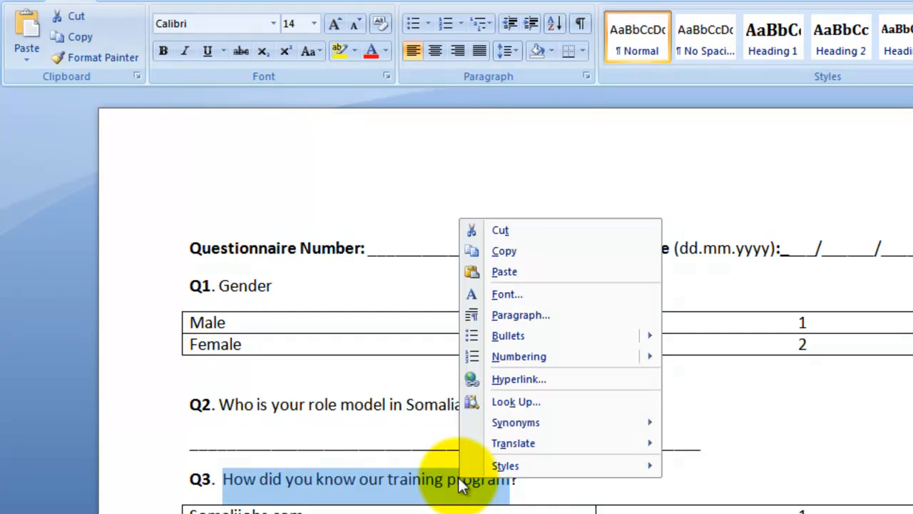
click(504, 251)
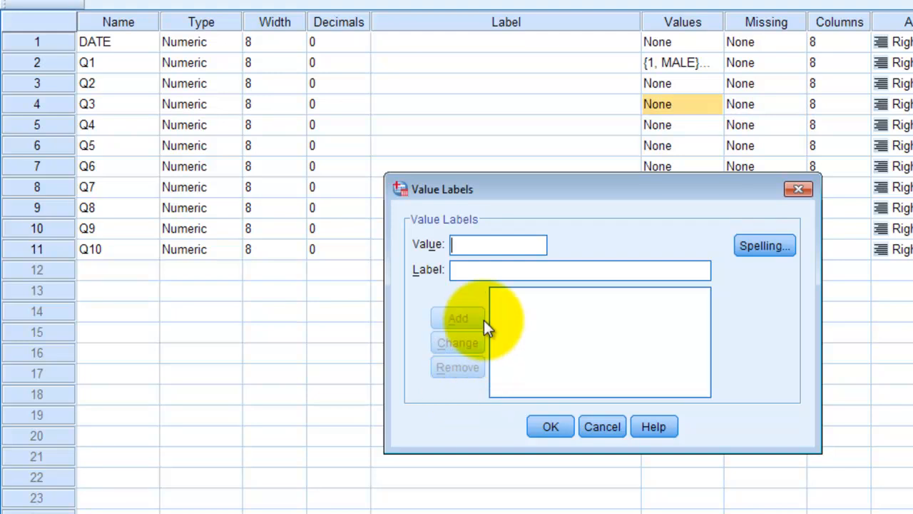
- Dismiss the open value labels in SPSS and paste "How did you know our training program" as the label of variable Q3
click(798, 189)
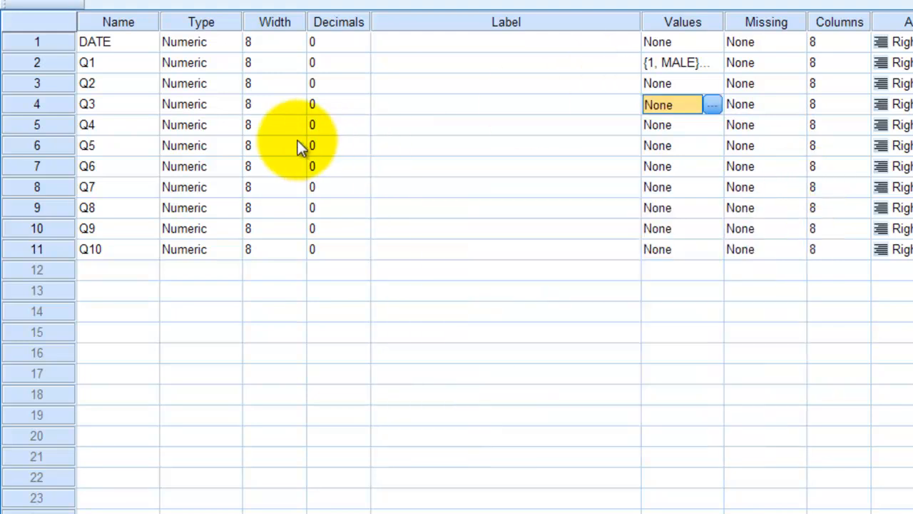
click(555, 111)
click(553, 103)
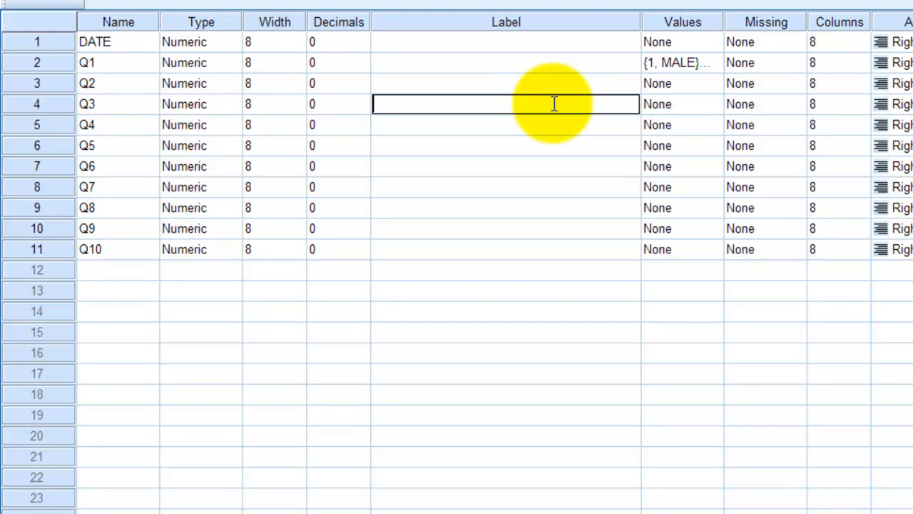
key(ctrl+v)
- Open the value labels of variable Q3, consult the Word questionnaire, and add the value label 1 = SOMALIJOBS.COM
click(707, 104)
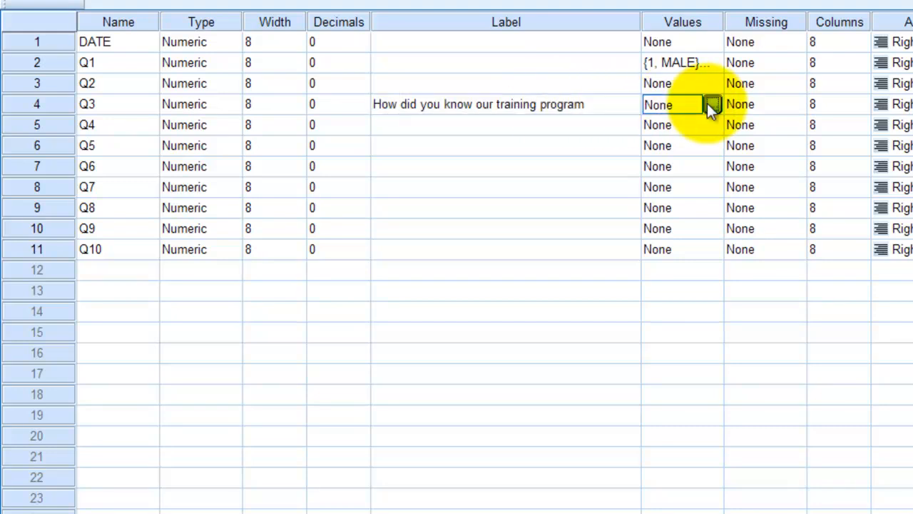
click(711, 106)
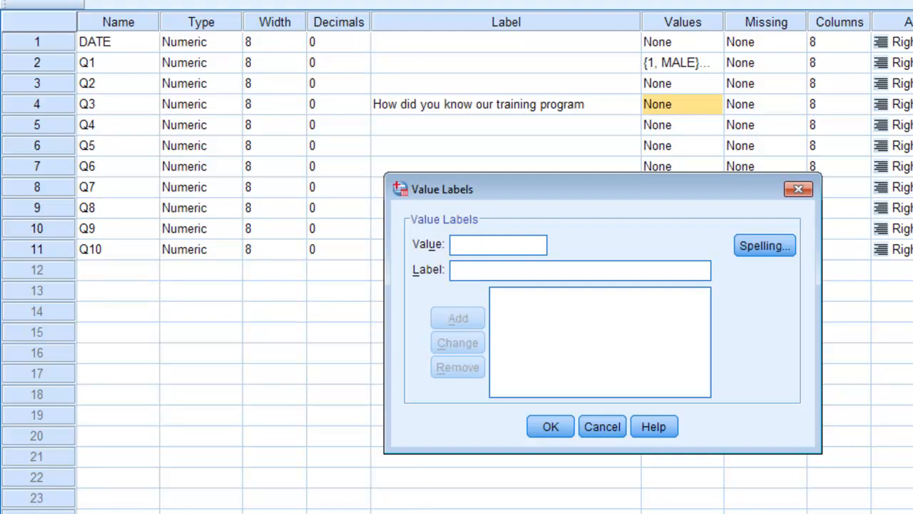
key(alt+Tab)
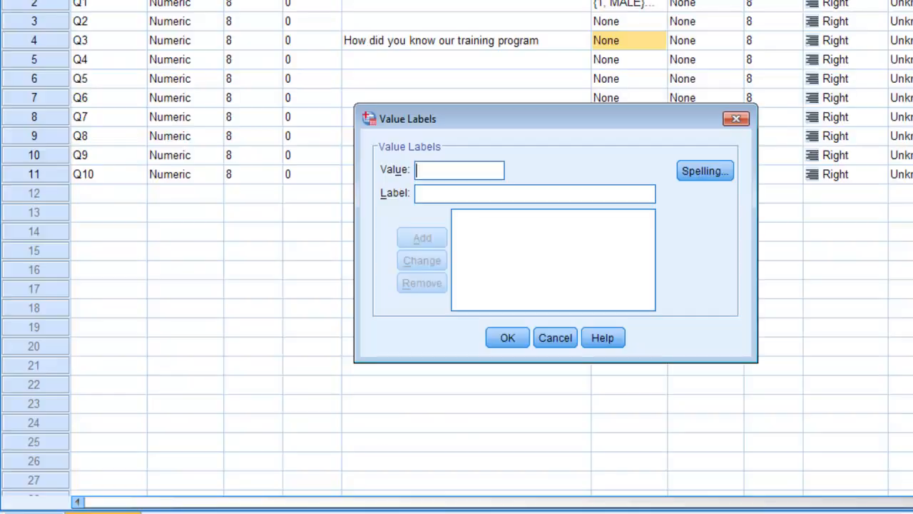
text(1)
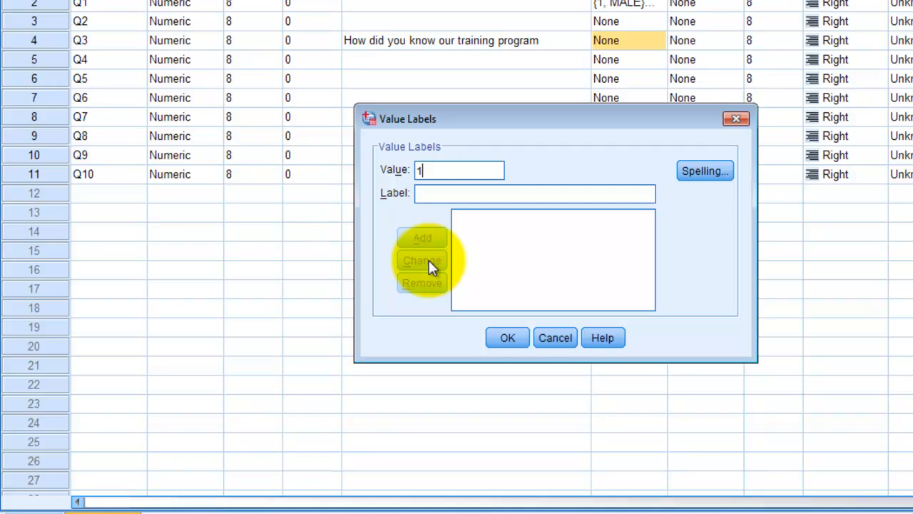
click(430, 191)
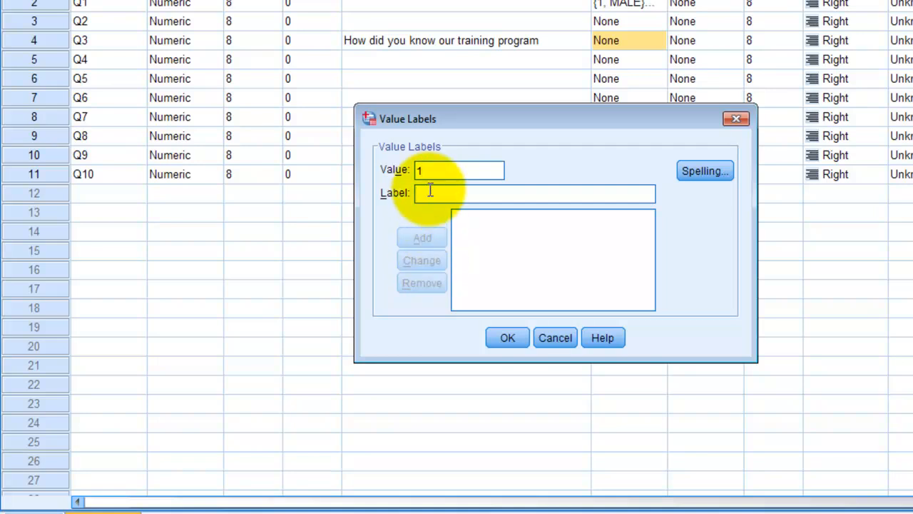
text(SOCIAL)
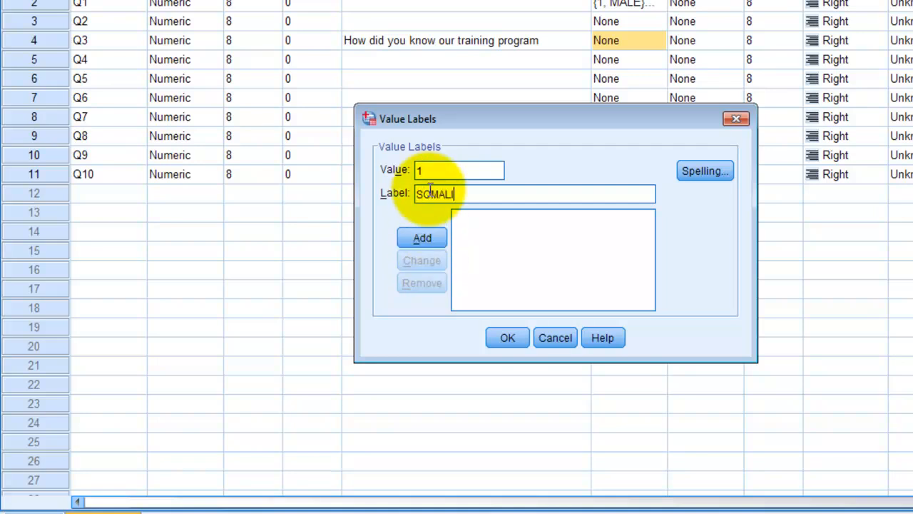
text(JOBS.COM)
click(421, 242)
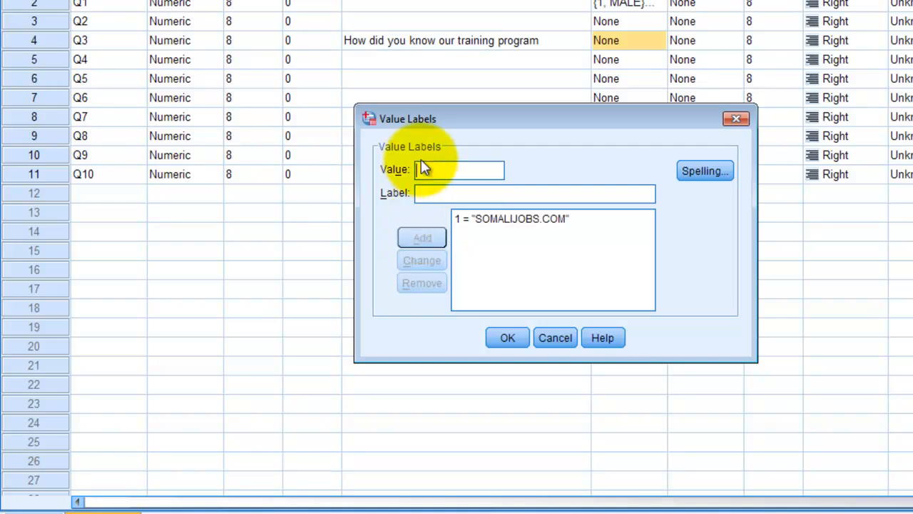
- Add the value label 2 = SOMALI STAR ONLINE to variable Q3
click(428, 194)
text(SOMA)
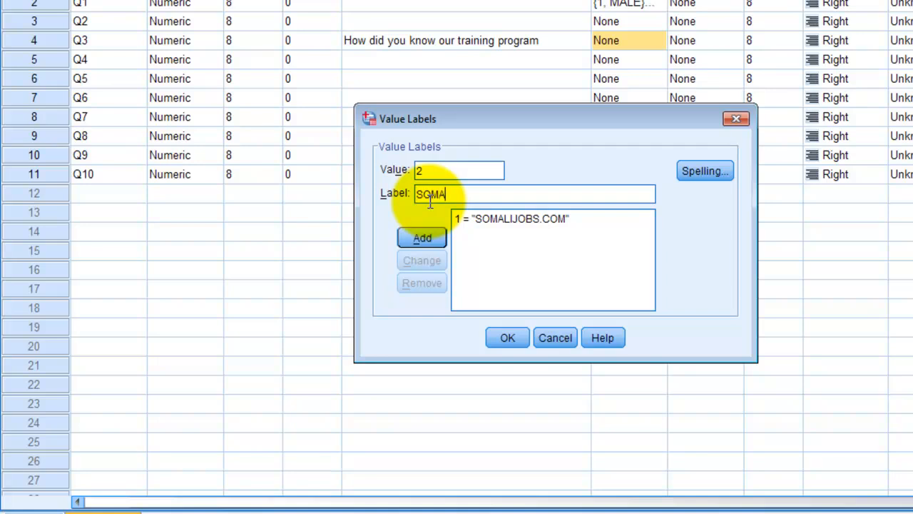
text(LISTARON)
key(BackSpace)
key(BackSpace)
key(BackSpace)
key(BackSpace)
text(STARA)
key(BackSpace)
text(ONLINE)
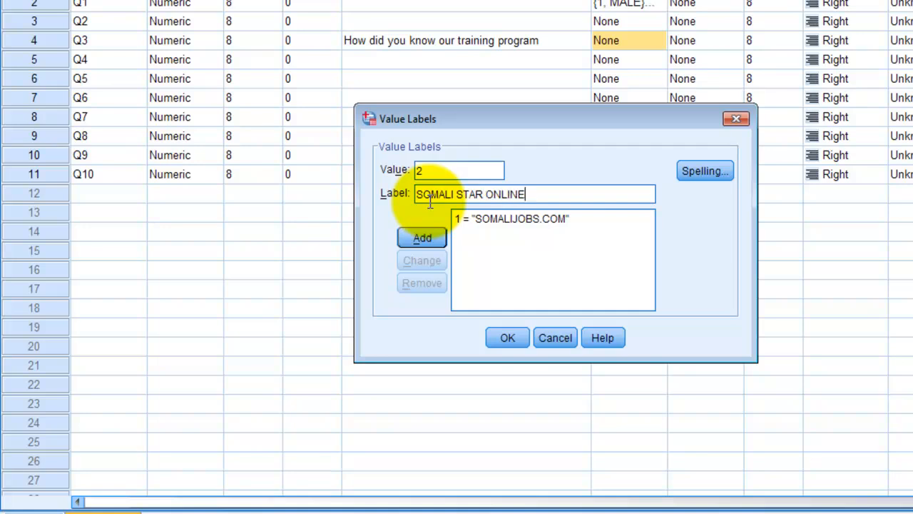
click(436, 237)
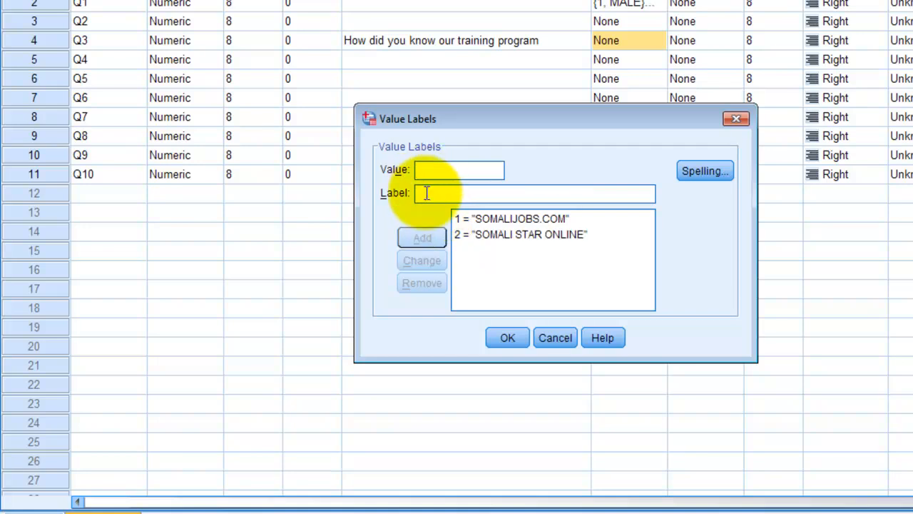
text(FBIEND)
key(BackSpace)
key(BackSpace)
key(BackSpace)
key(BackSpace)
key(BackSpace)
key(BackSpace)
key(BackSpace)
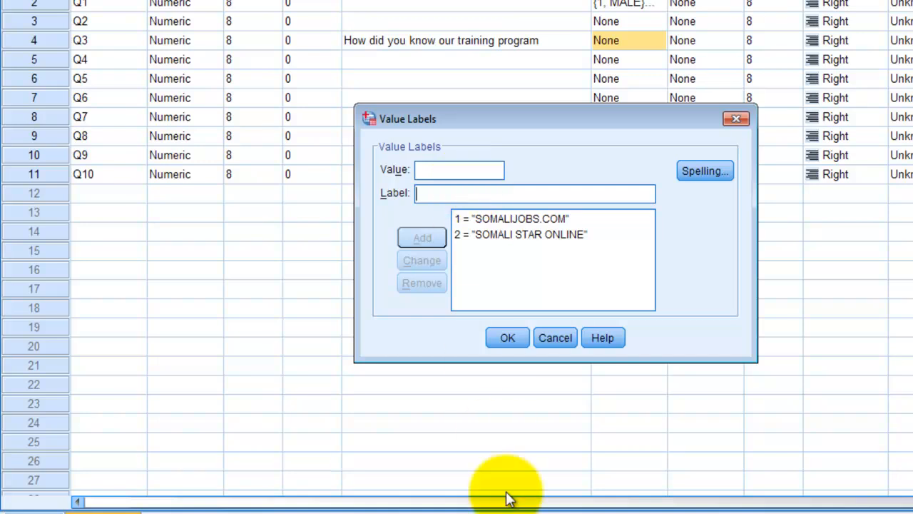
- Check the Q3 answers in the Word questionnaire, then add 3 = FAMILE in SPSS and apply Q3's value labels
key(alt+Tab)
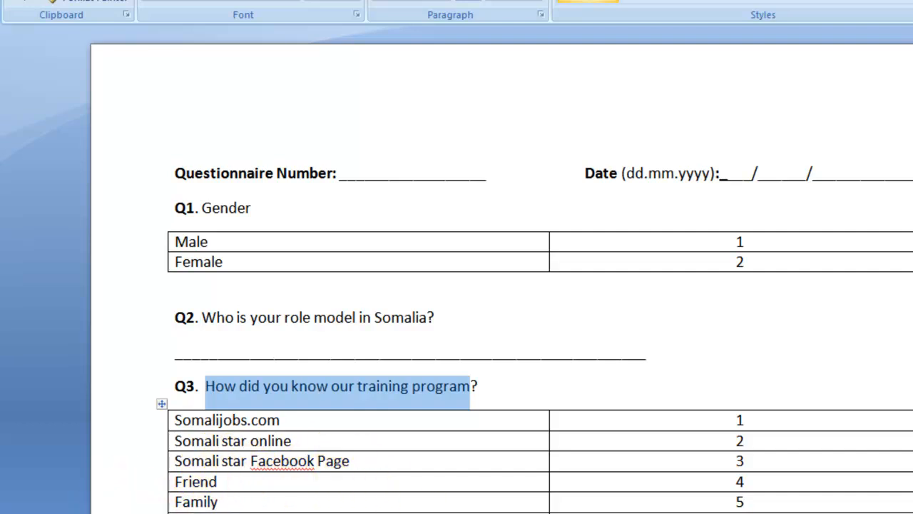
key(alt+Tab)
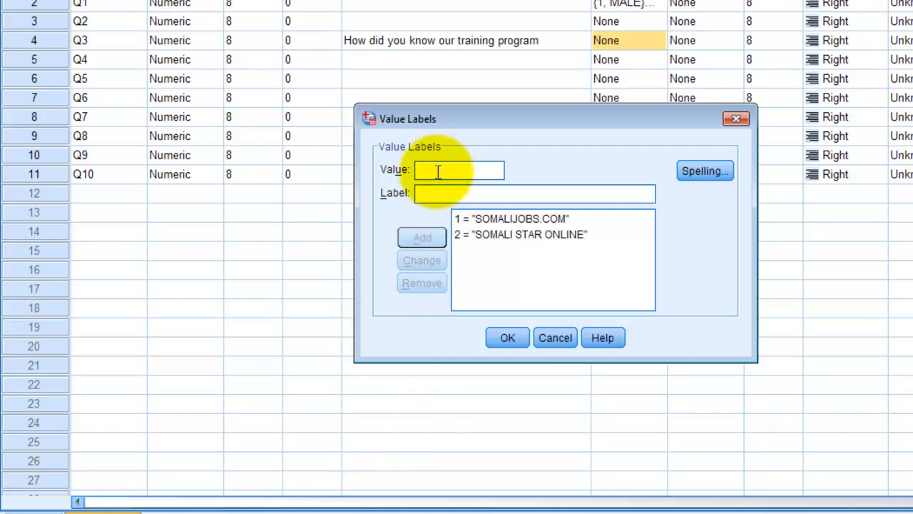
text(3 = ")
text(FAMI)
text(LE)
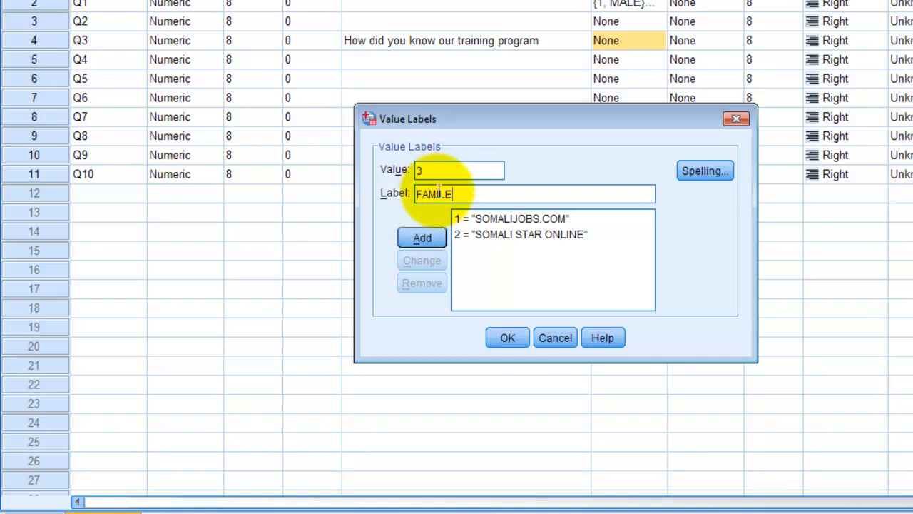
click(428, 234)
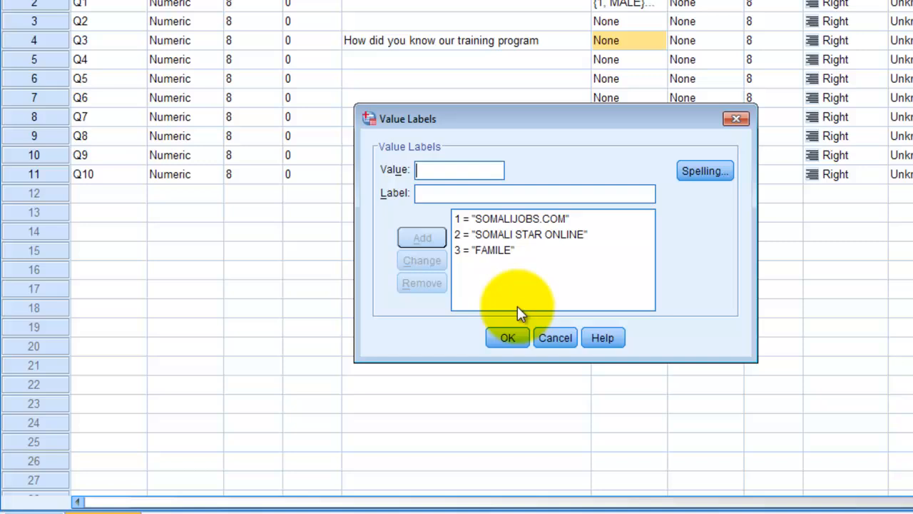
click(517, 345)
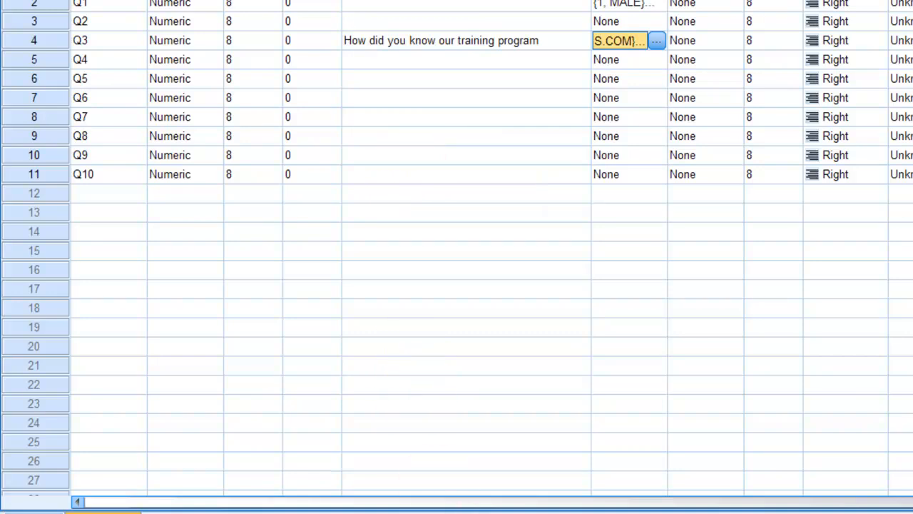
- Switch to the Word questionnaire and copy the Q4 question text "Do you have previous experience related to SPSS" without the question mark
key(alt+Tab)
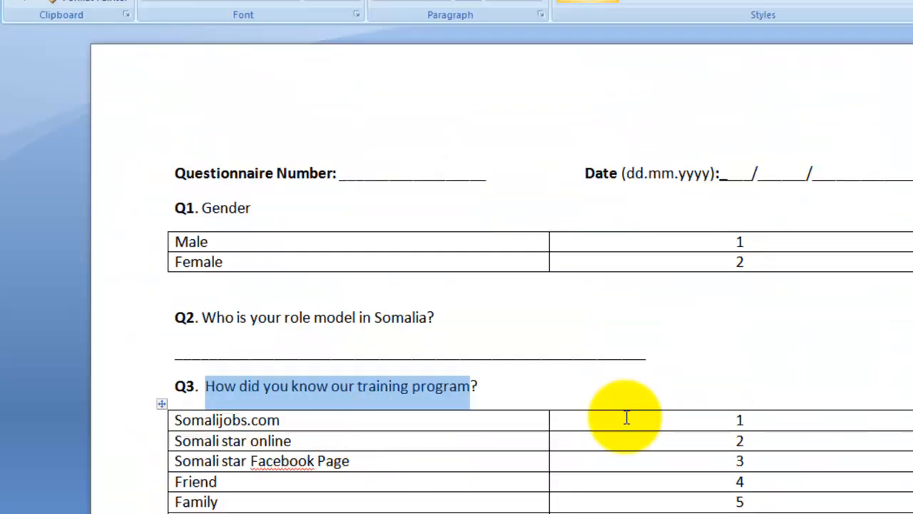
scroll(560, 255, down, 10)
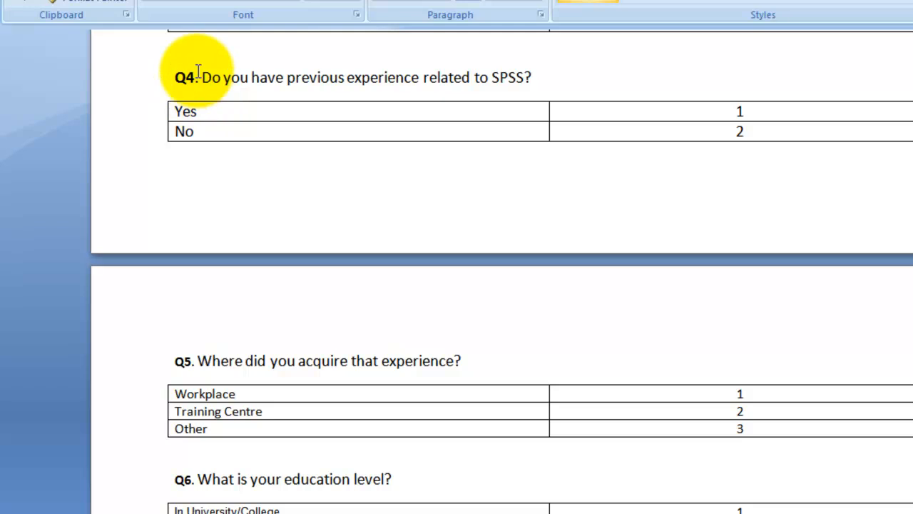
drag(202, 77, 521, 79)
right_click(520, 79)
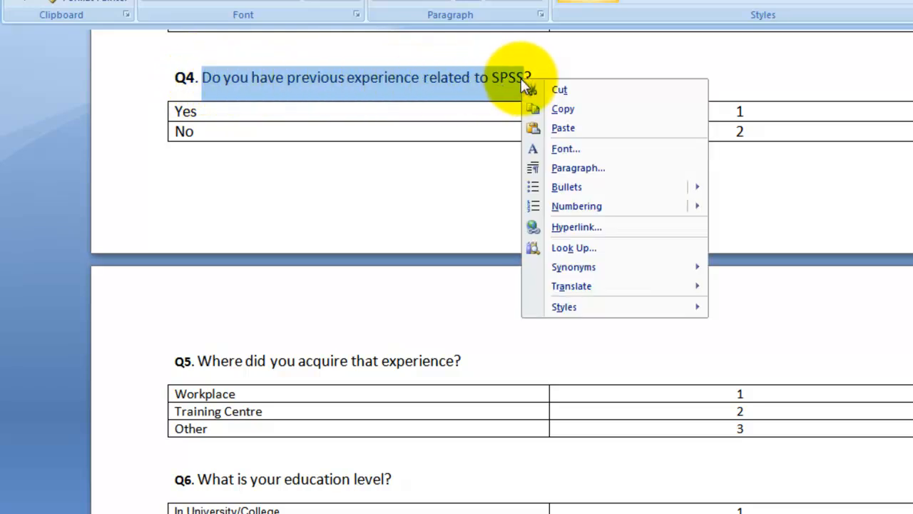
click(570, 114)
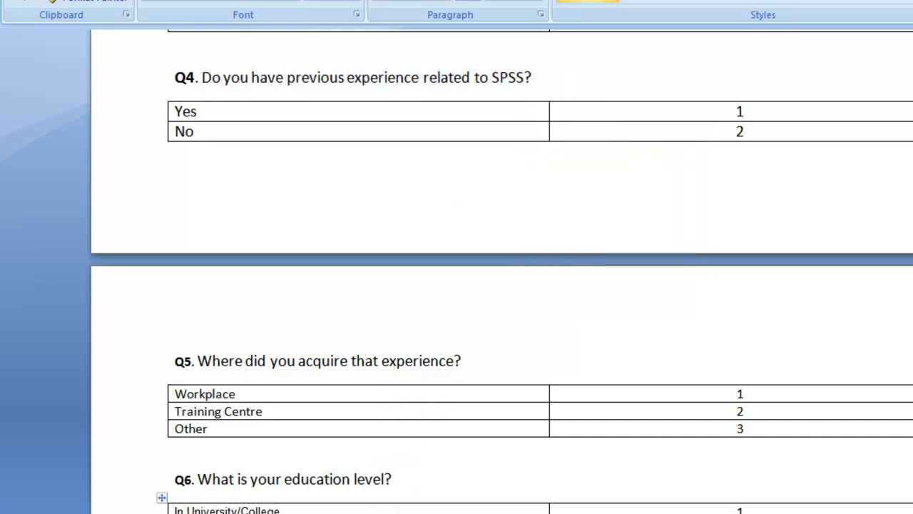
- Return to SPSS and paste "Do you have previous experience related to SPSS" as the label of variable Q4
key(alt+Tab)
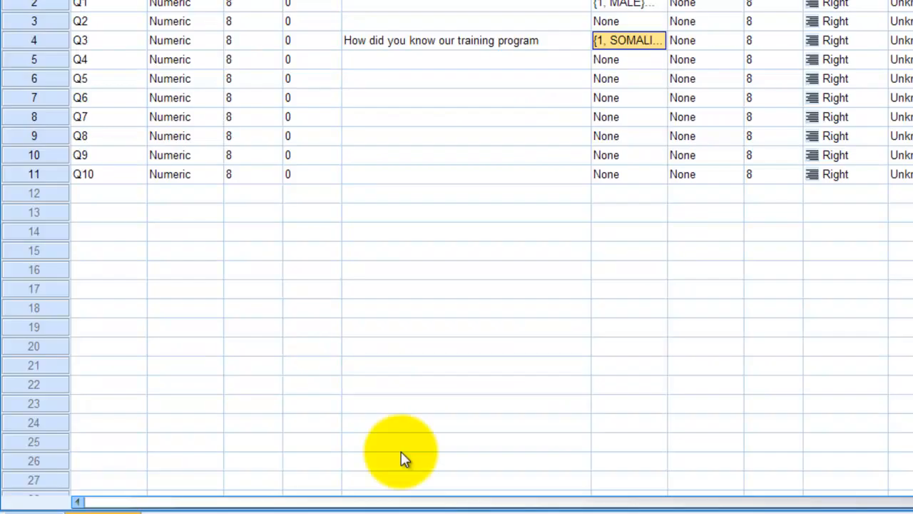
double_click(371, 60)
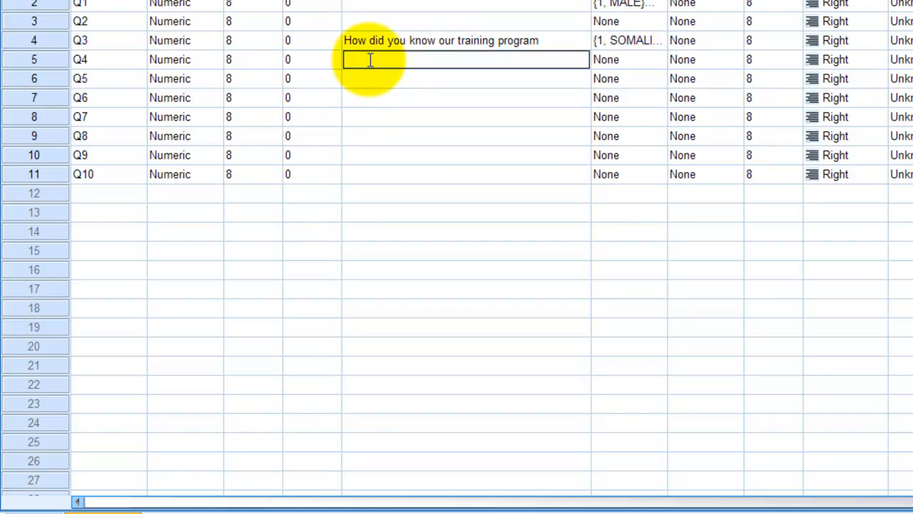
key(ctrl+v)
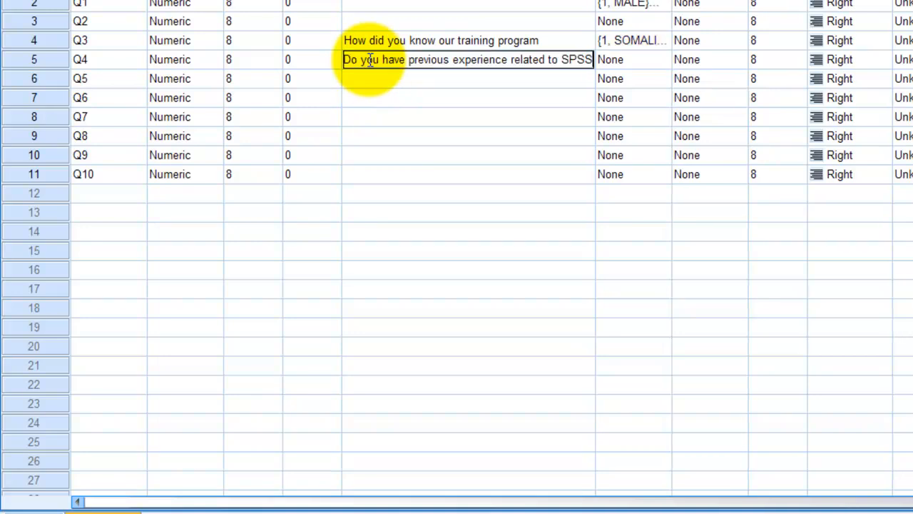
- Add the value labels 1 = YES and 2 = NO to variable Q4 and apply them
click(639, 64)
click(661, 59)
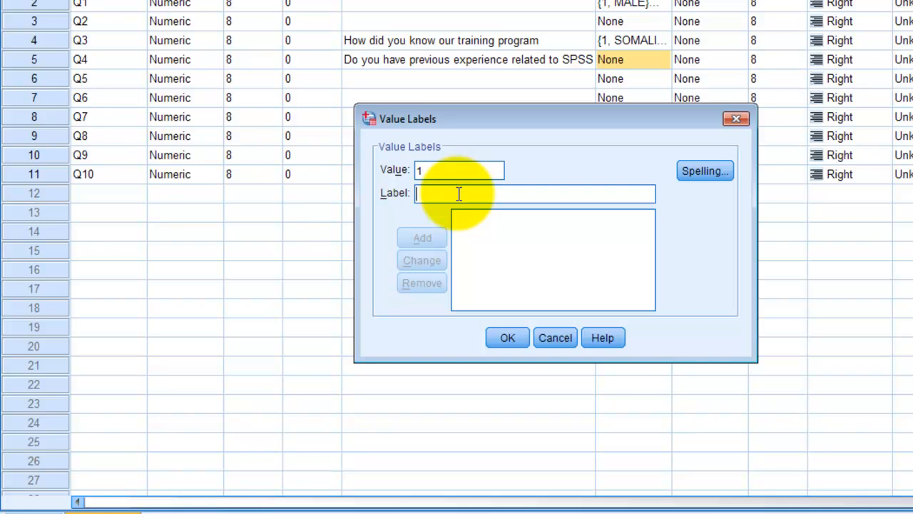
text(YES)
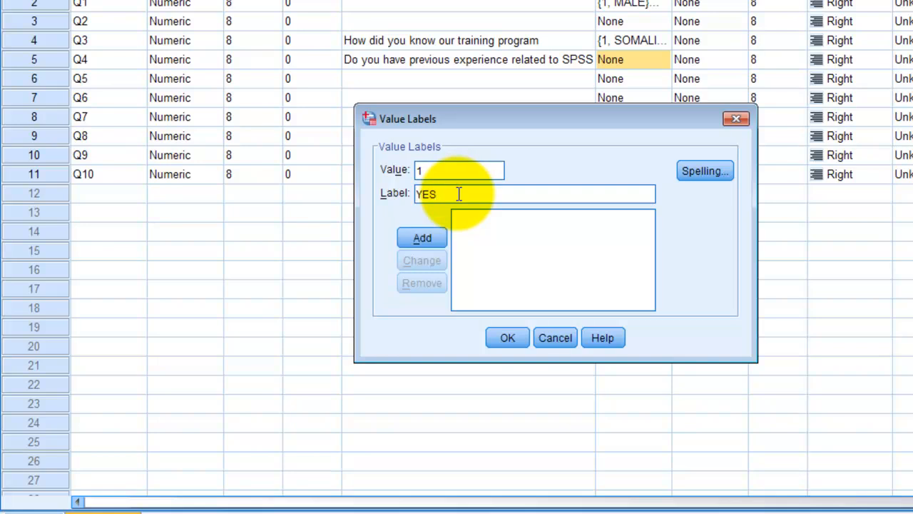
click(422, 237)
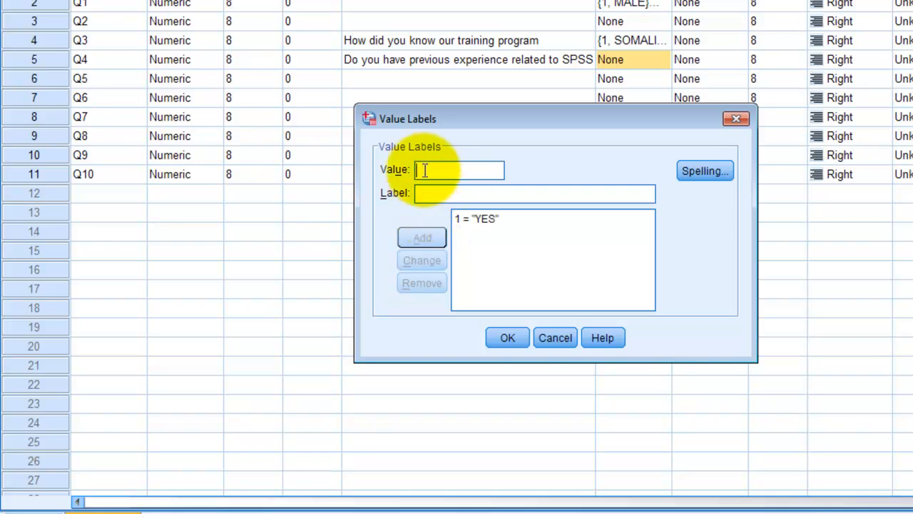
text(2)
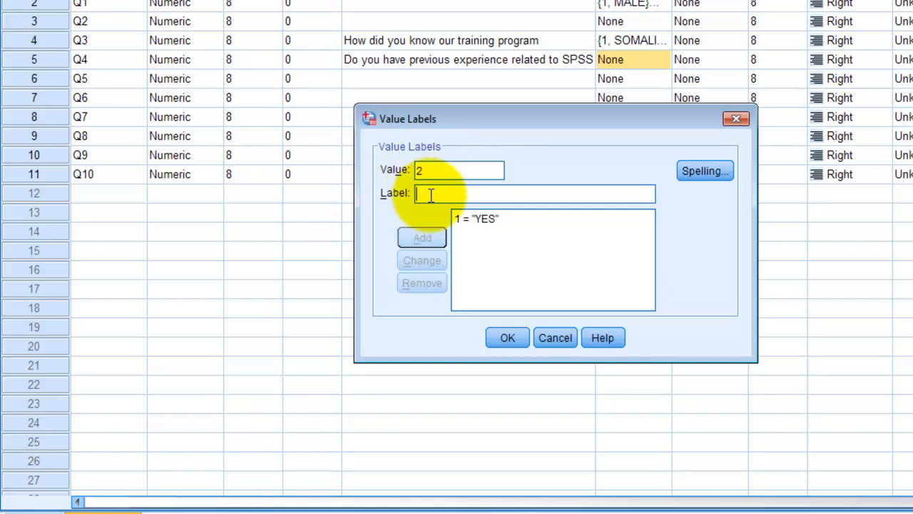
text(NO)
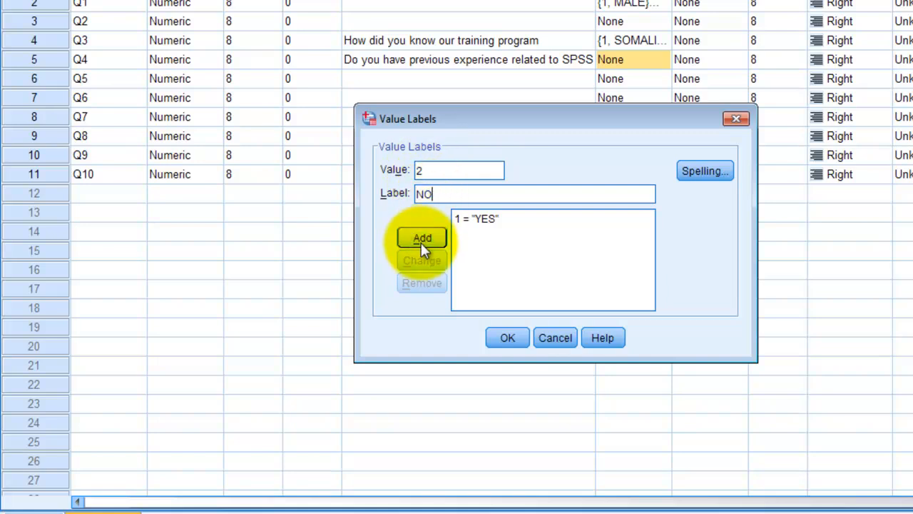
click(421, 242)
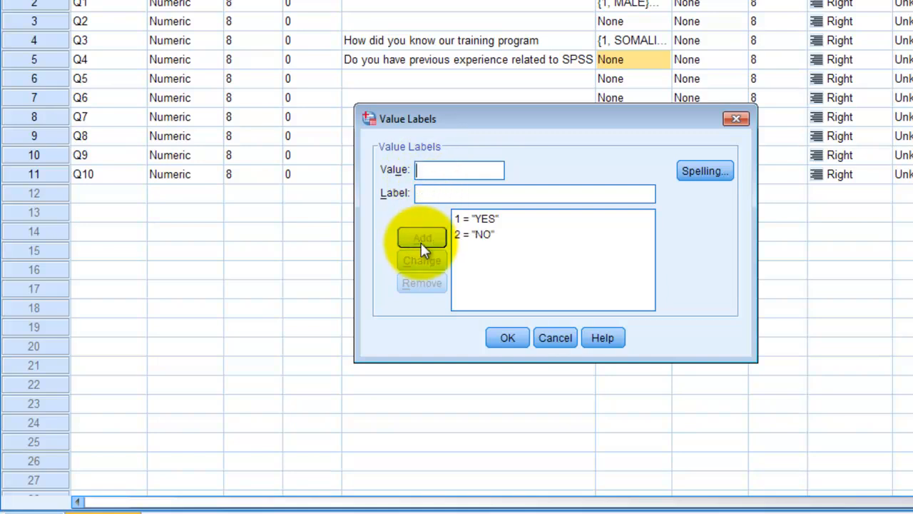
click(515, 338)
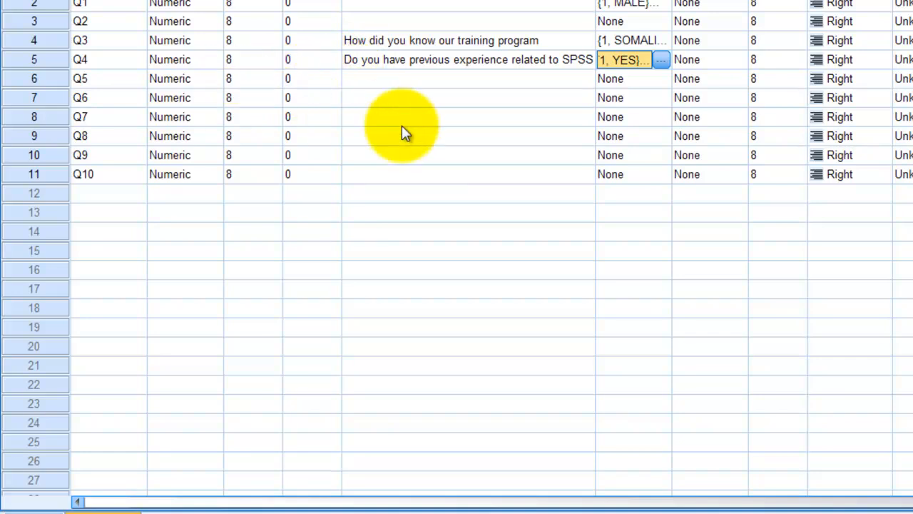
- Switch to the Word questionnaire and copy the Q5 question text "Where did you acquire that experience" without the question mark
key(alt+Tab)
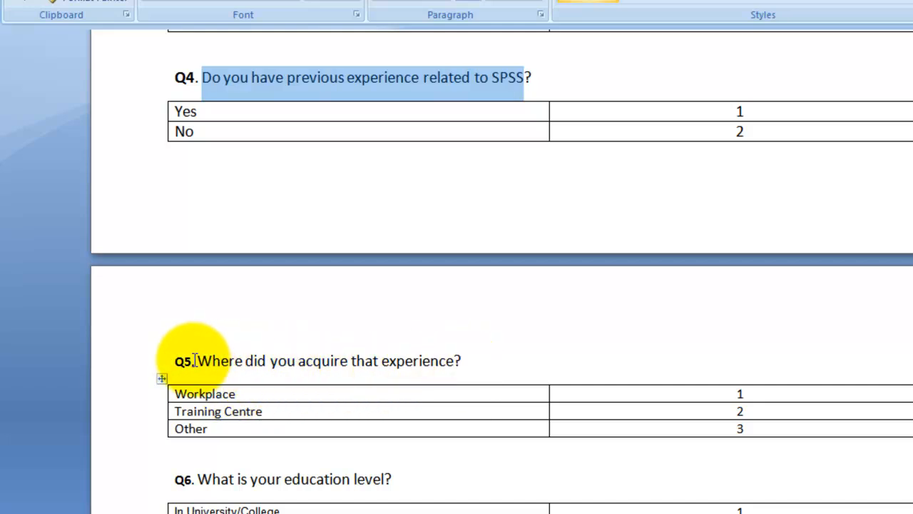
drag(197, 360, 446, 361)
right_click(446, 360)
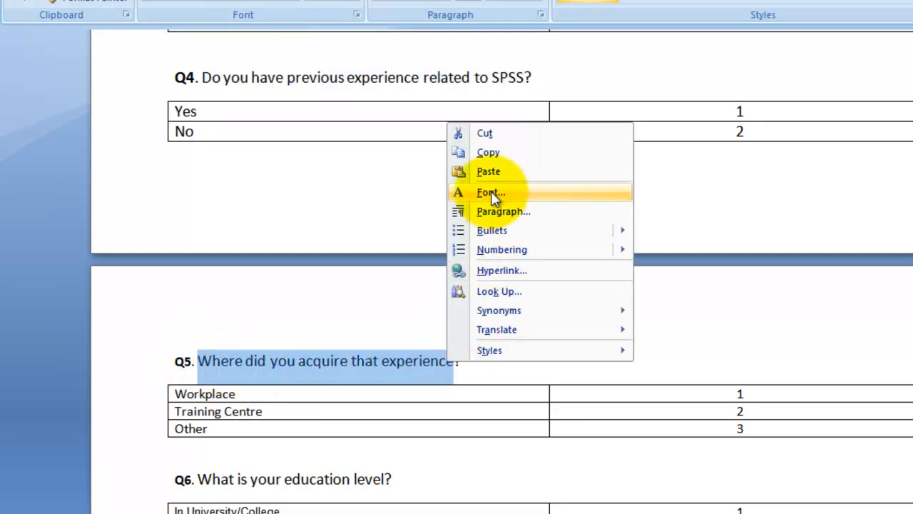
click(487, 152)
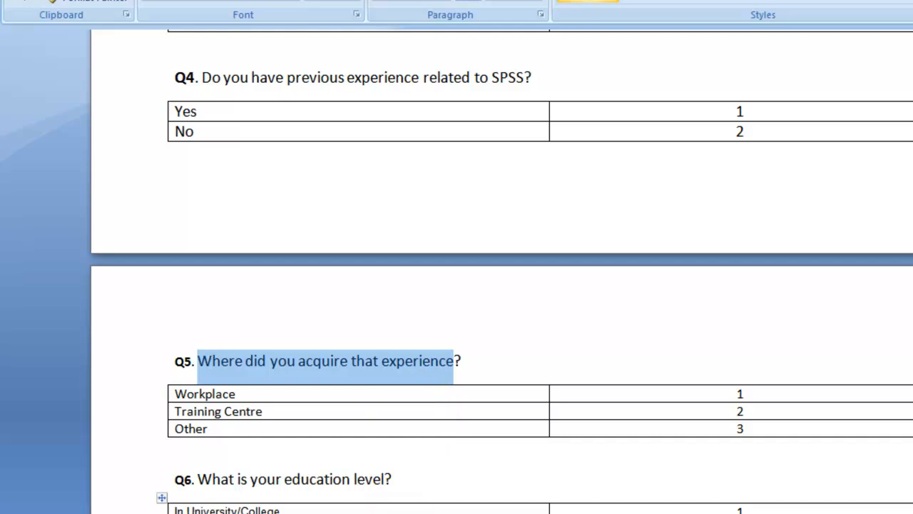
- Return to SPSS and paste "Where did you acquire that experience" as the label of variable Q5
key(alt+Tab)
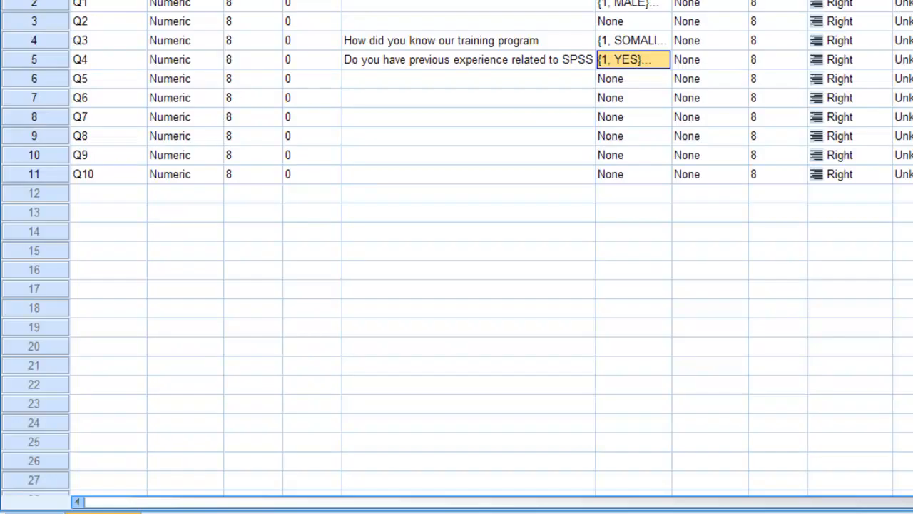
click(368, 80)
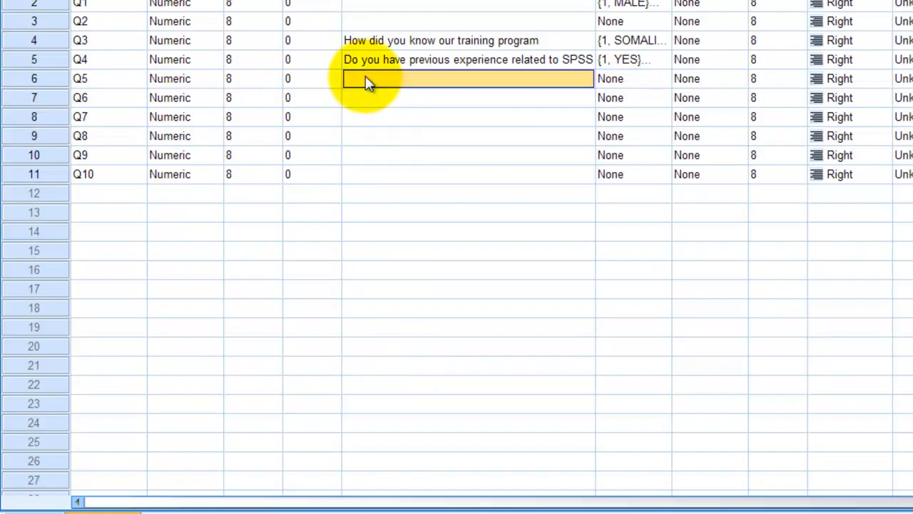
click(367, 80)
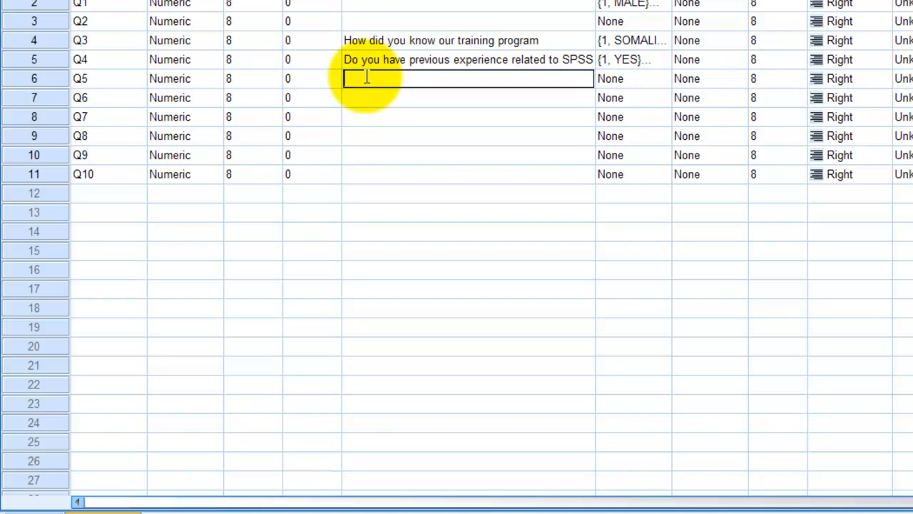
key(ctrl+v)
- Check the Q5 answer options in the Word questionnaire and add the value label 1 = TRINING CENTER to variable Q5 in SPSS
double_click(658, 78)
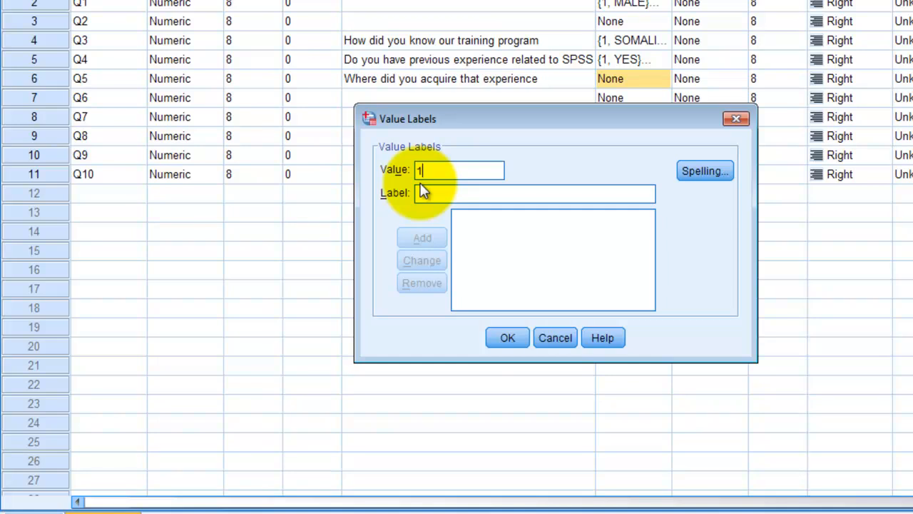
click(466, 509)
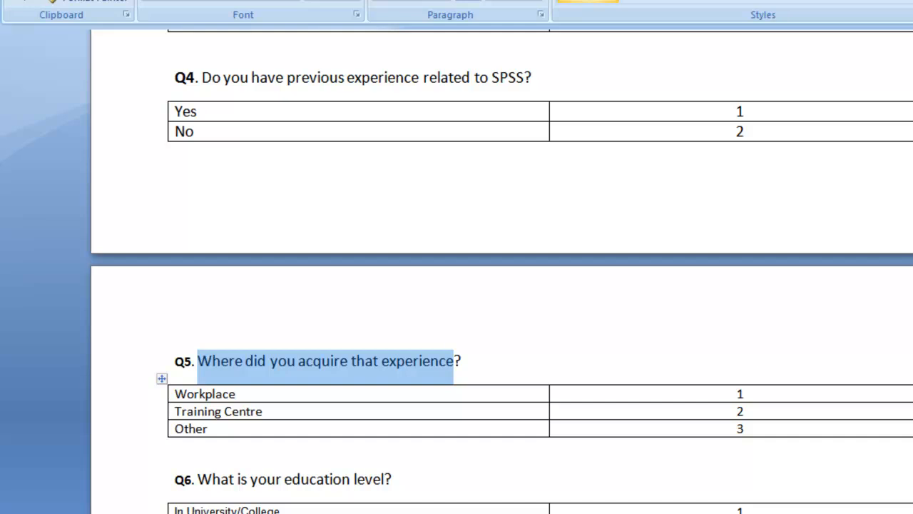
key(alt+Tab)
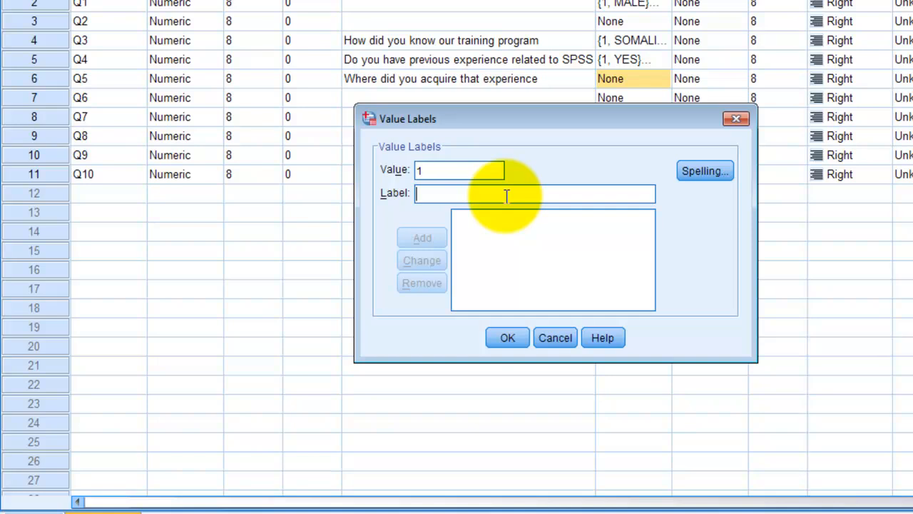
text(R)
key(BackSpace)
text(T)
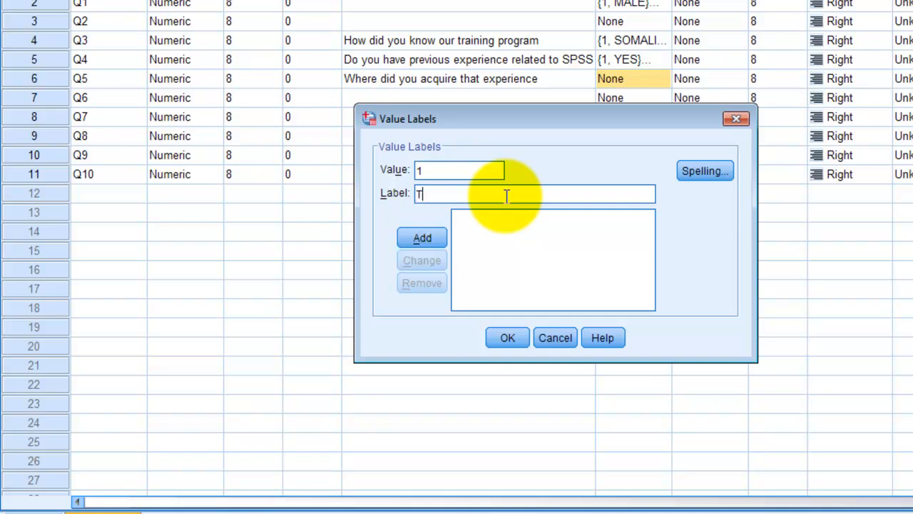
text(RINING CENTER)
click(426, 237)
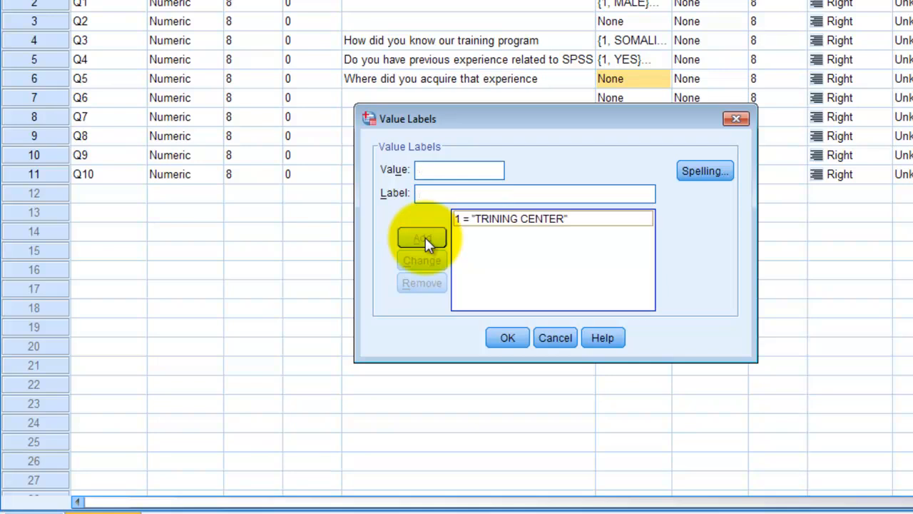
- Add the value label 2 = WORK PLACE to variable Q5
click(425, 171)
text(2)
click(432, 195)
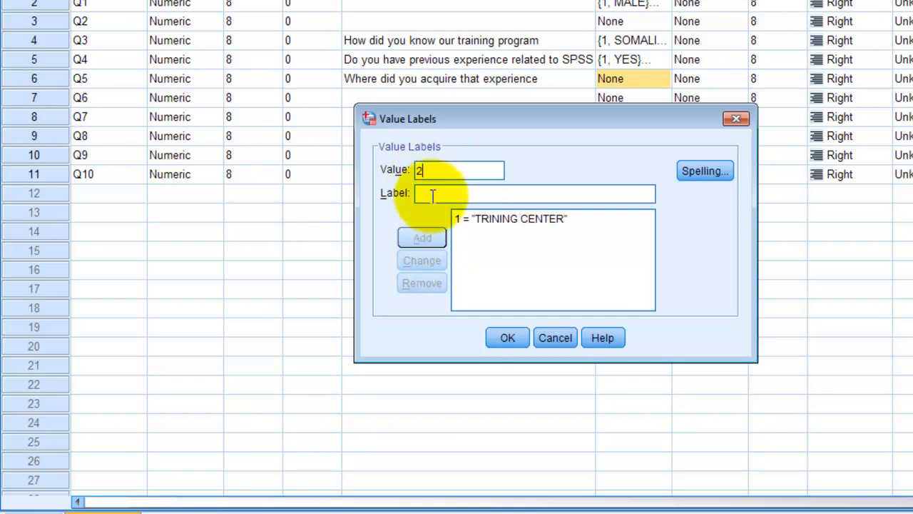
text(WORKPLA)
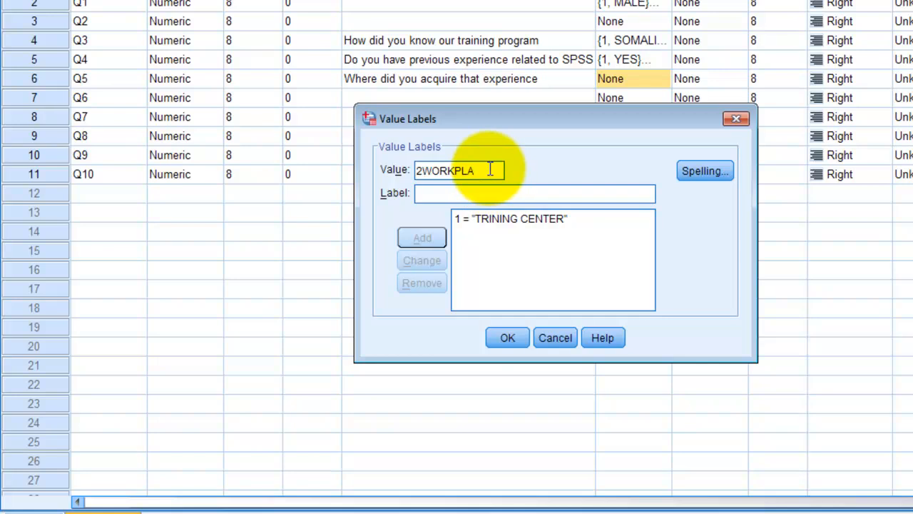
key(BackSpace)
key(BackSpace)
key(BackSpace)
key(BackSpace)
key(BackSpace)
key(BackSpace)
key(BackSpace)
text(W)
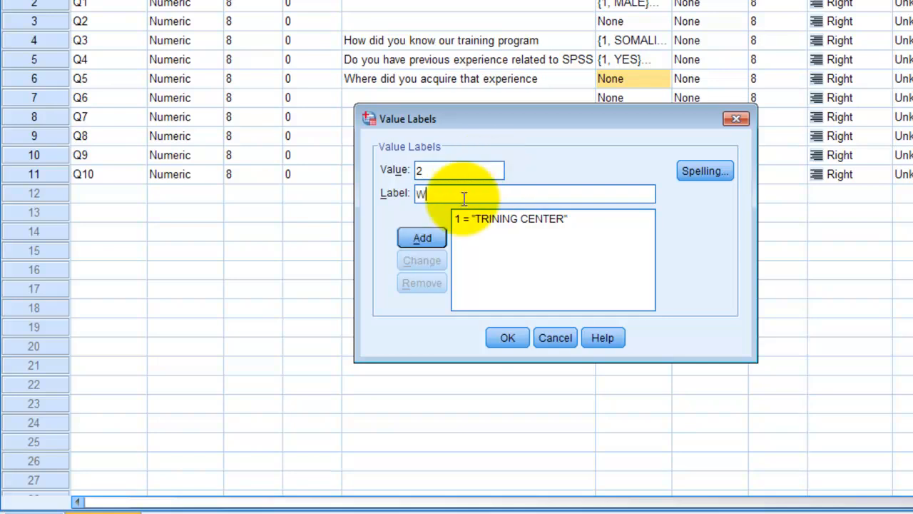
text(ORK PLACE)
click(426, 240)
- Add the value label 3 = OTHER to variable Q5 and apply its value labels
click(425, 169)
text(3)
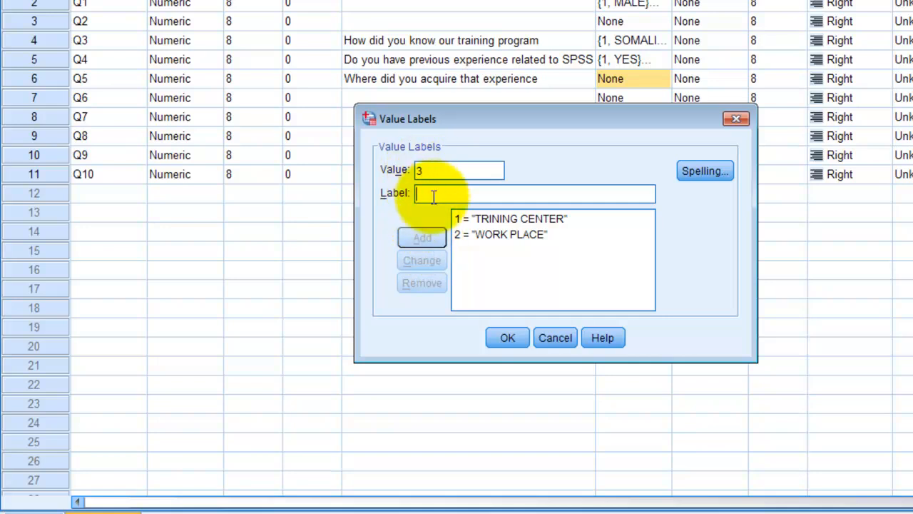
text(OTHER)
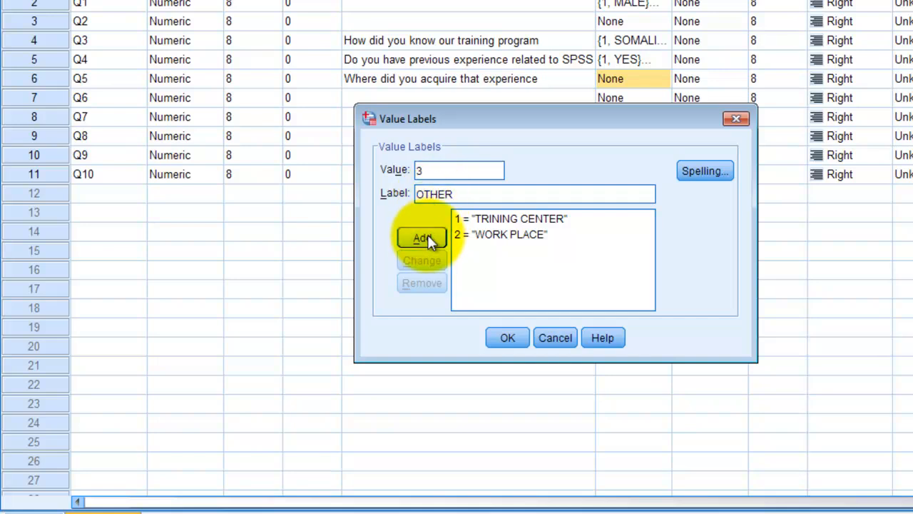
click(427, 237)
click(504, 338)
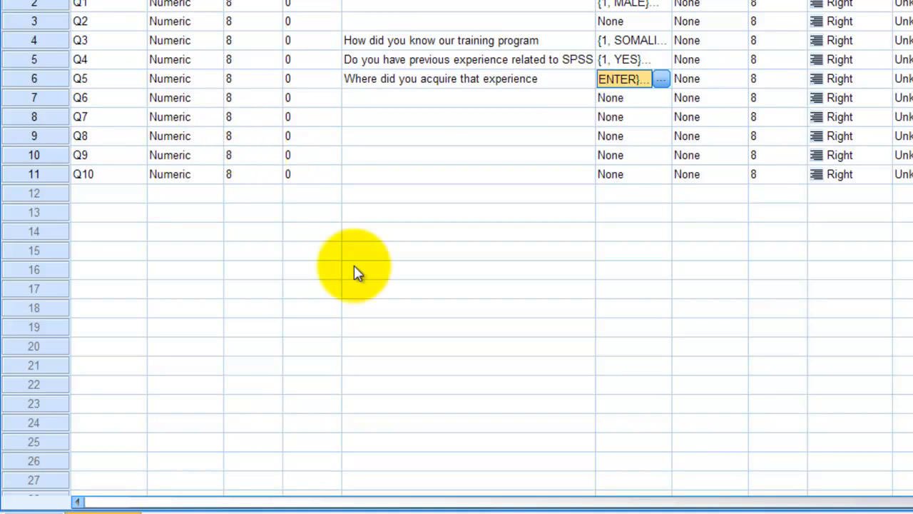
- Switch to the Word questionnaire and copy the Q6 question text "What is your education level" without the question mark
click(433, 507)
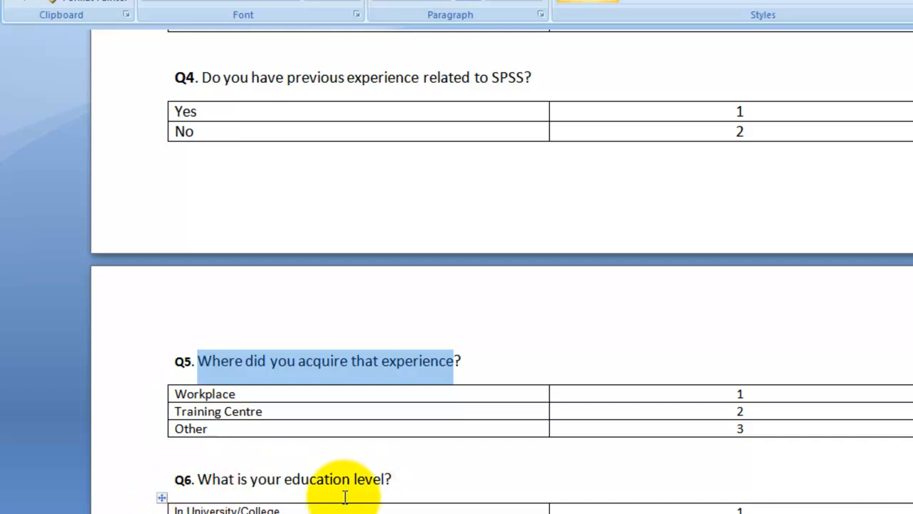
drag(197, 479, 366, 478)
right_click(366, 478)
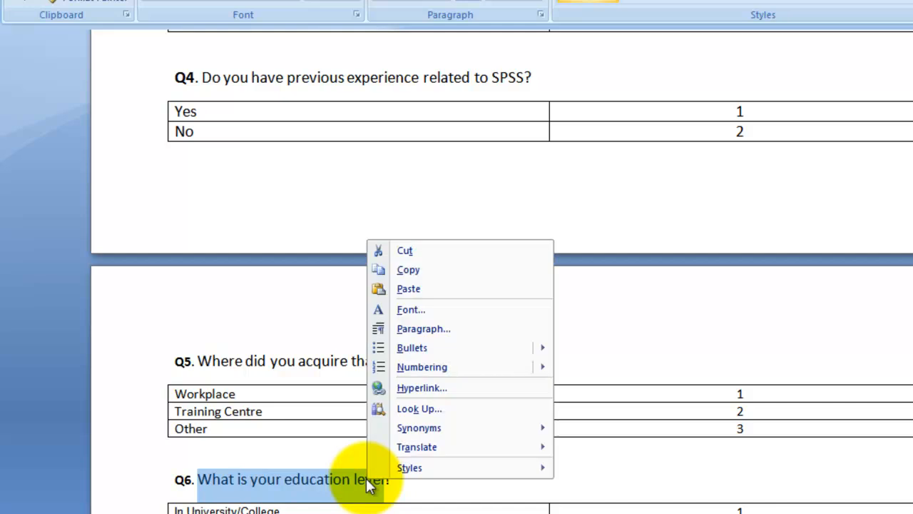
click(442, 271)
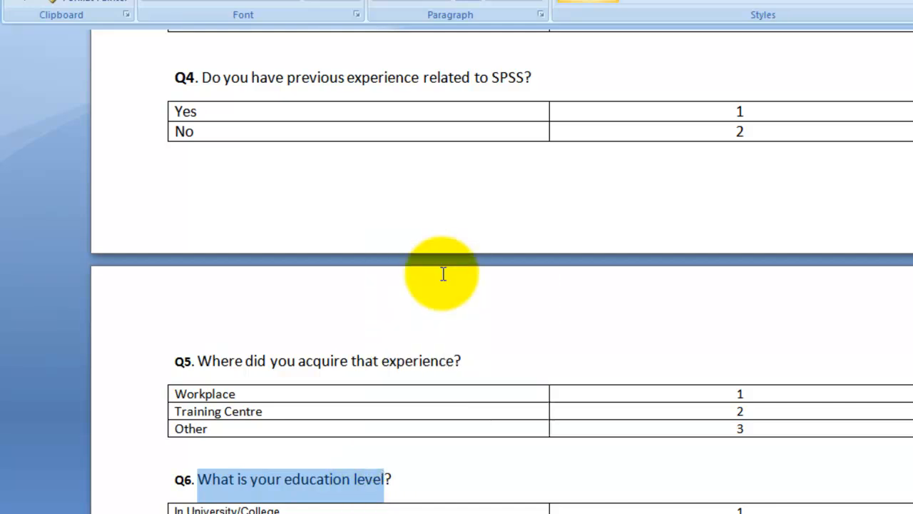
- Return to SPSS and paste "What is your education level" as the label of variable Q6
click(406, 511)
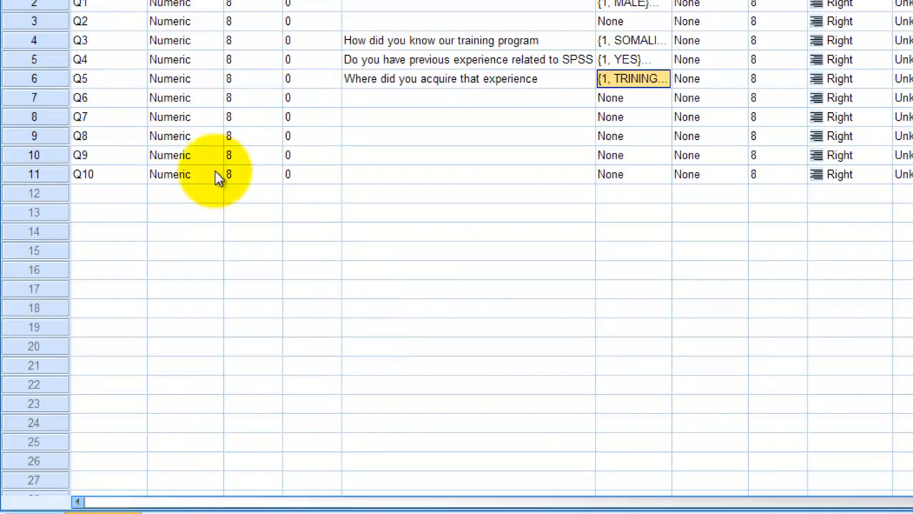
click(391, 103)
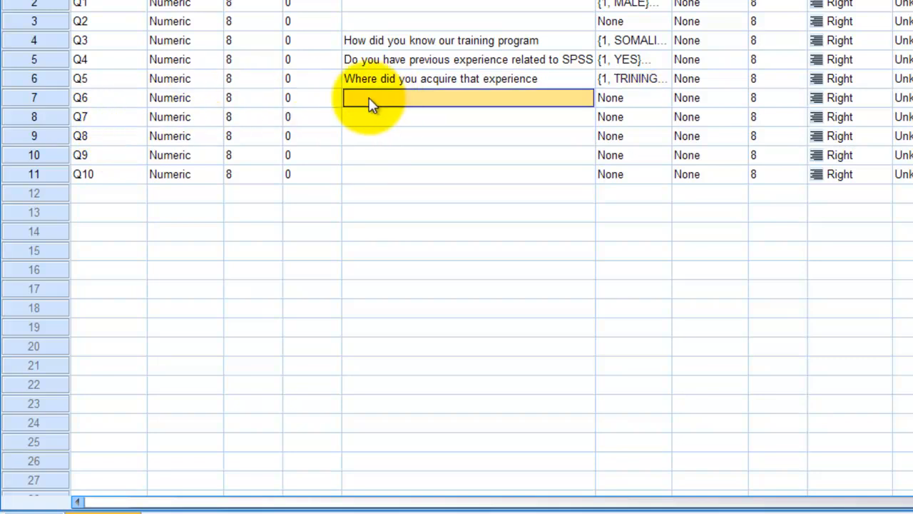
click(361, 99)
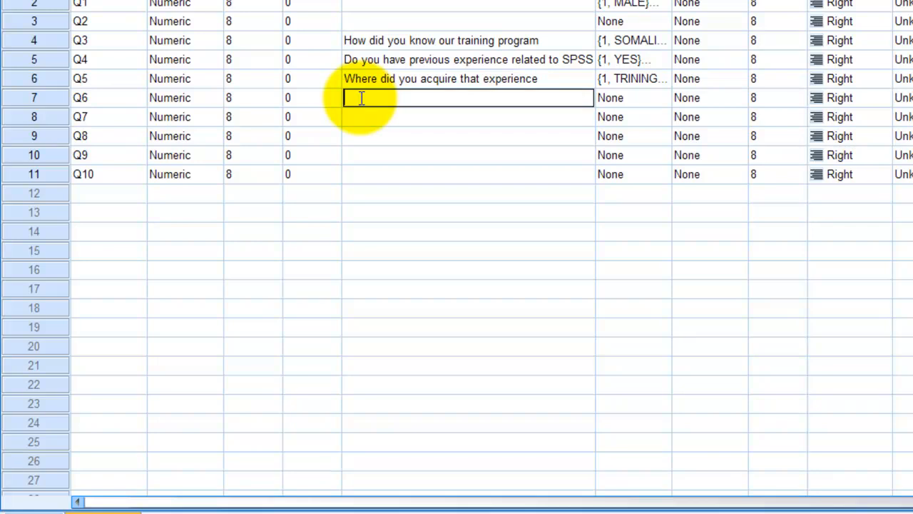
text(What is your education level)
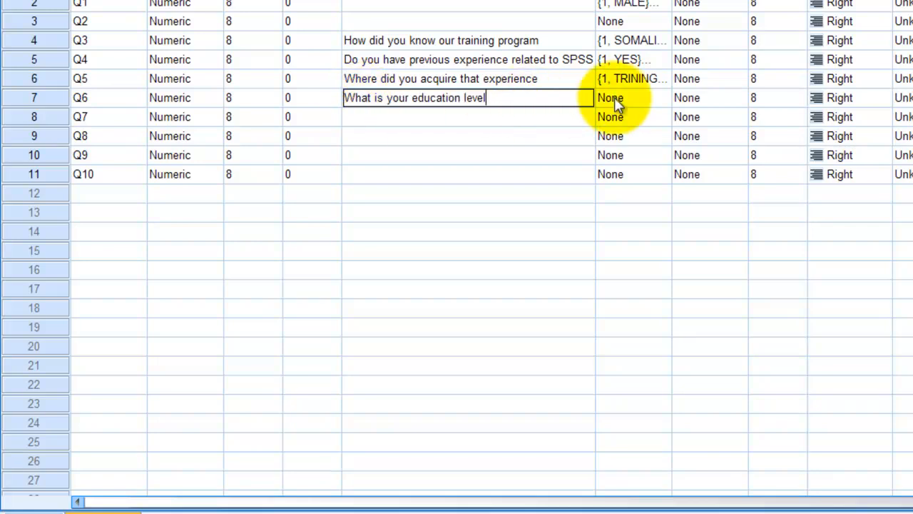
- Open the value labels of variable Q6 and add 1 = UNIVERSITY
click(642, 97)
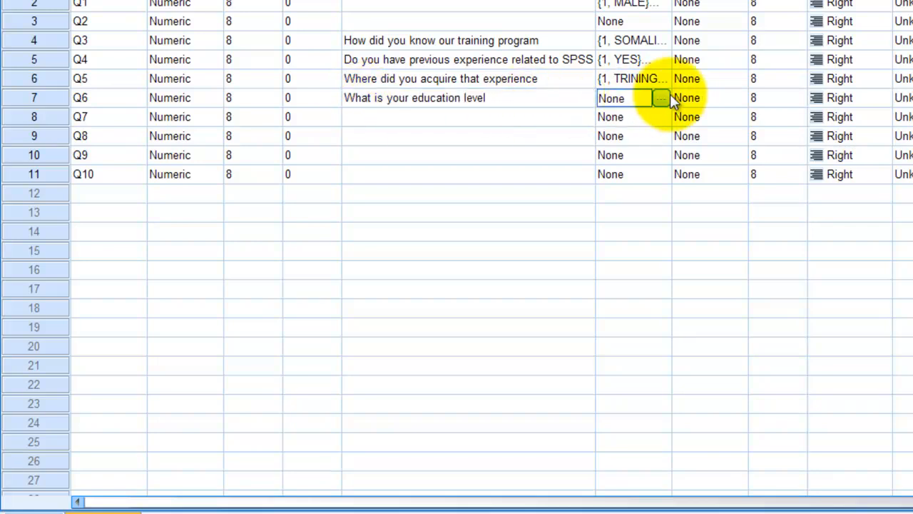
click(662, 98)
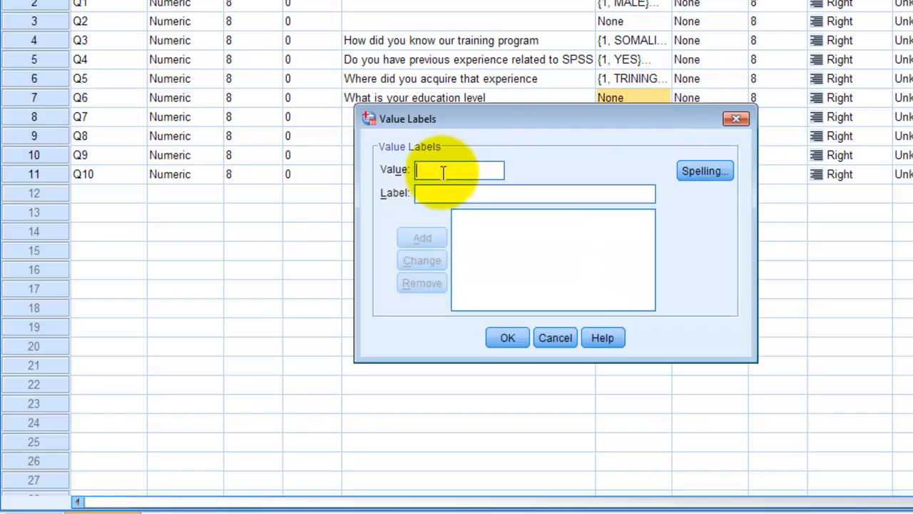
click(448, 194)
click(437, 194)
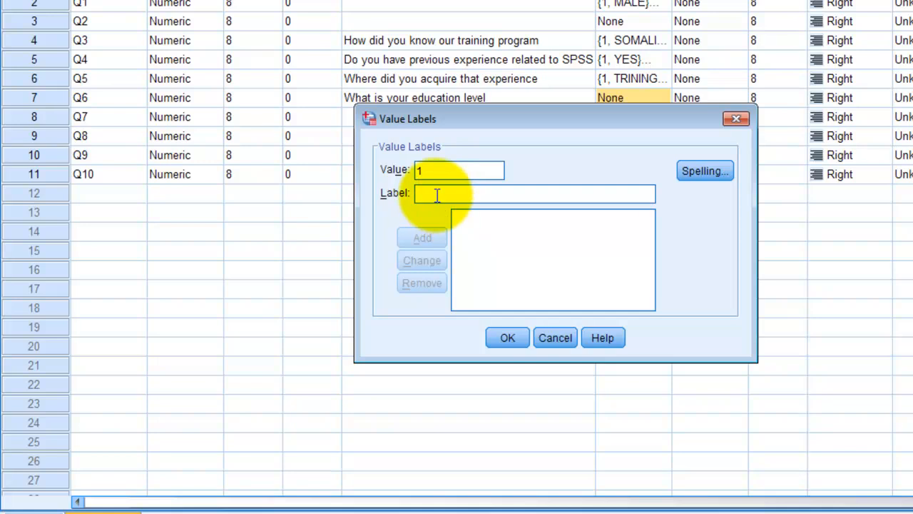
text(UNI)
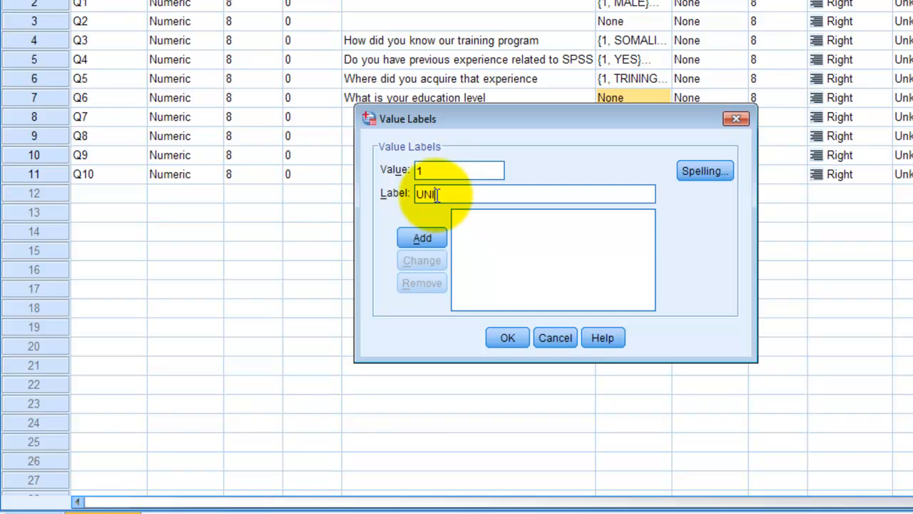
text(VERSITY)
click(429, 235)
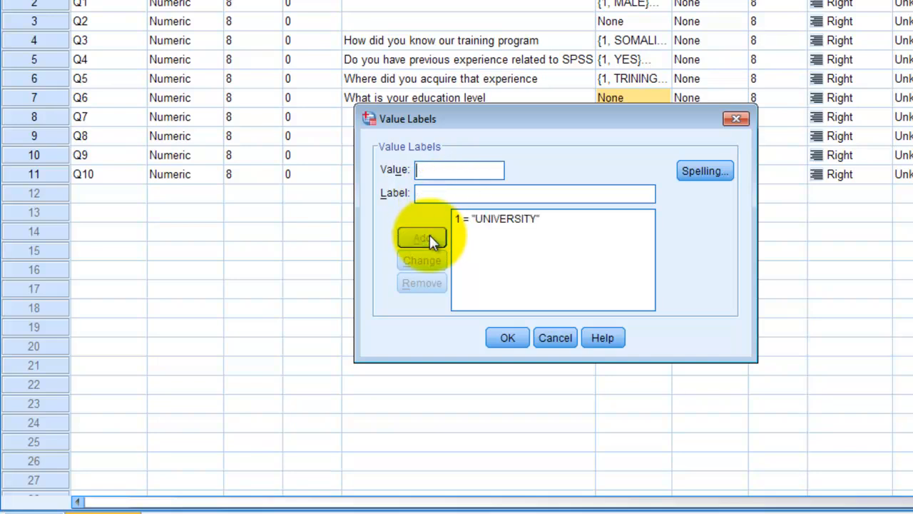
- Add the value label 2 = BACHULAR to variable Q6
text(2)
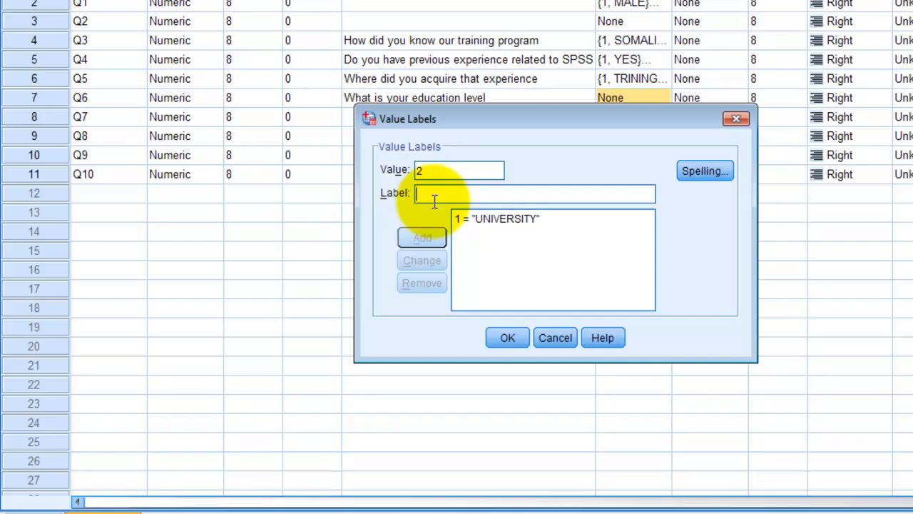
click(433, 201)
text(B)
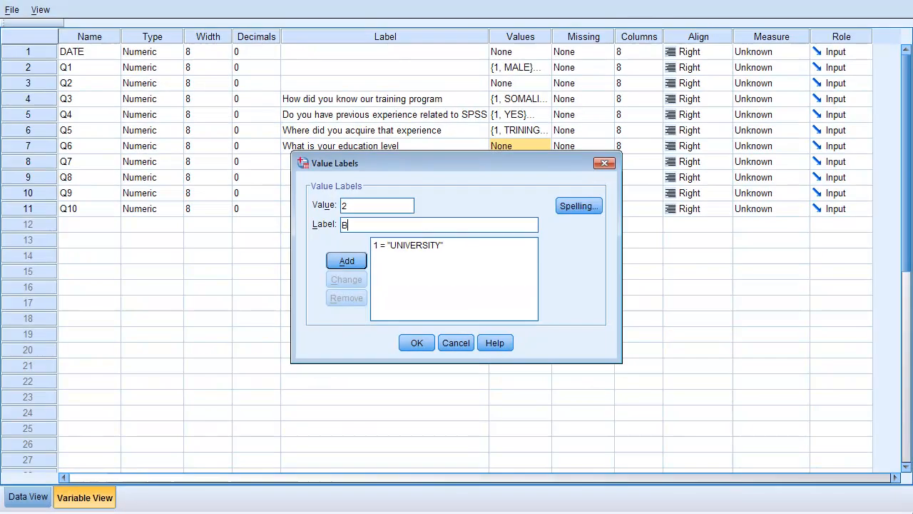
text(ACHULAR)
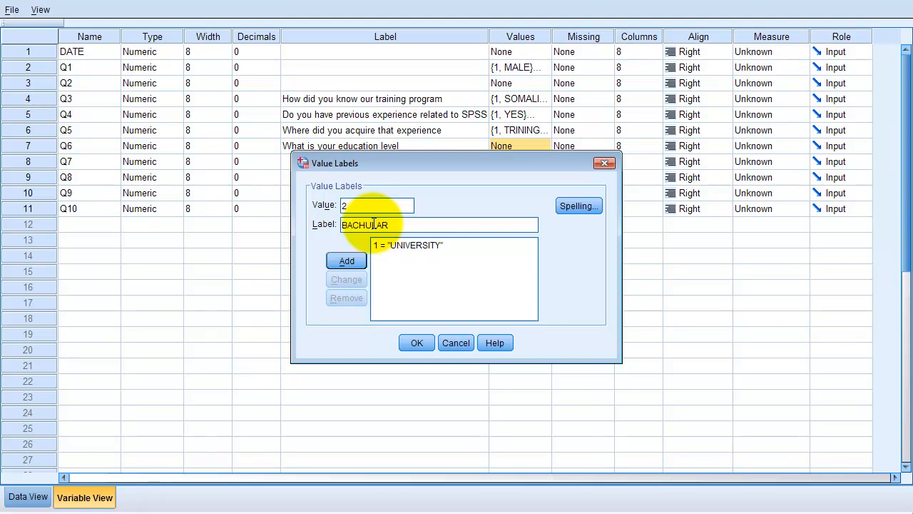
click(346, 261)
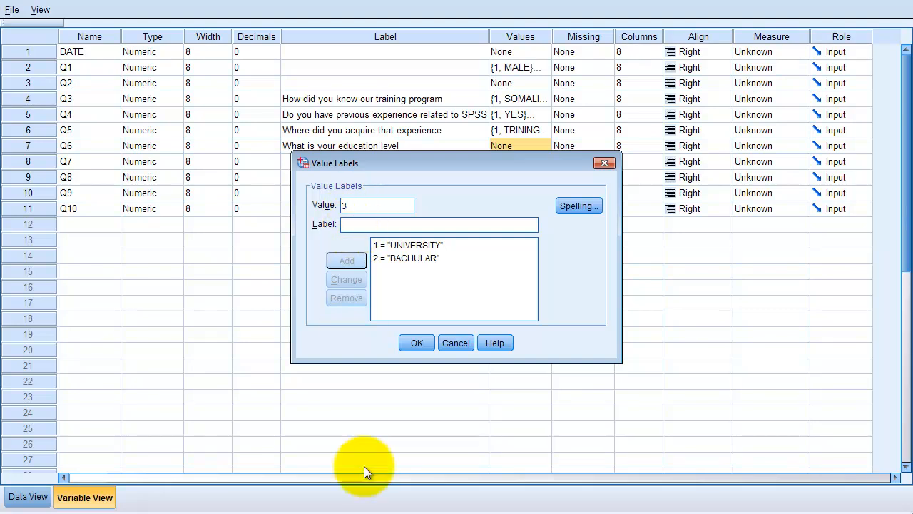
- Switch to the Word questionnaire and look up the answer options and codes of Q6
key(alt+Tab)
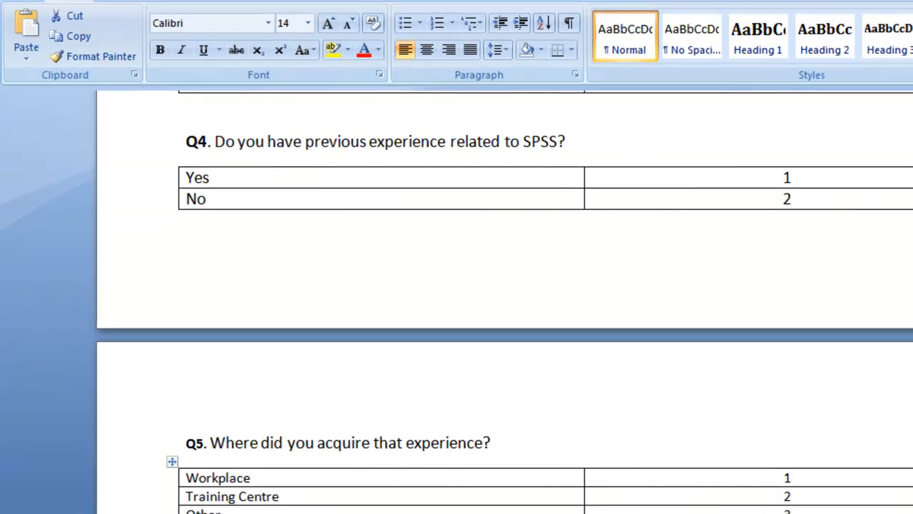
scroll(499, 286, down, 8)
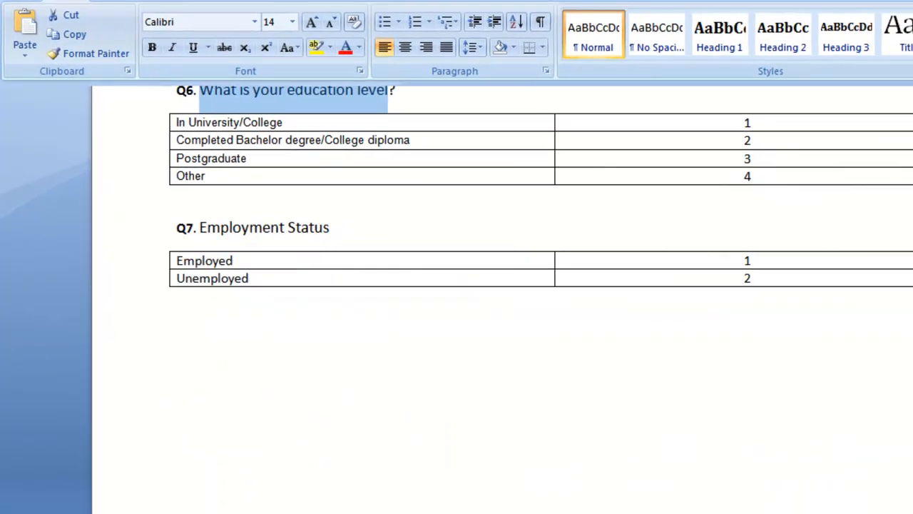
click(906, 243)
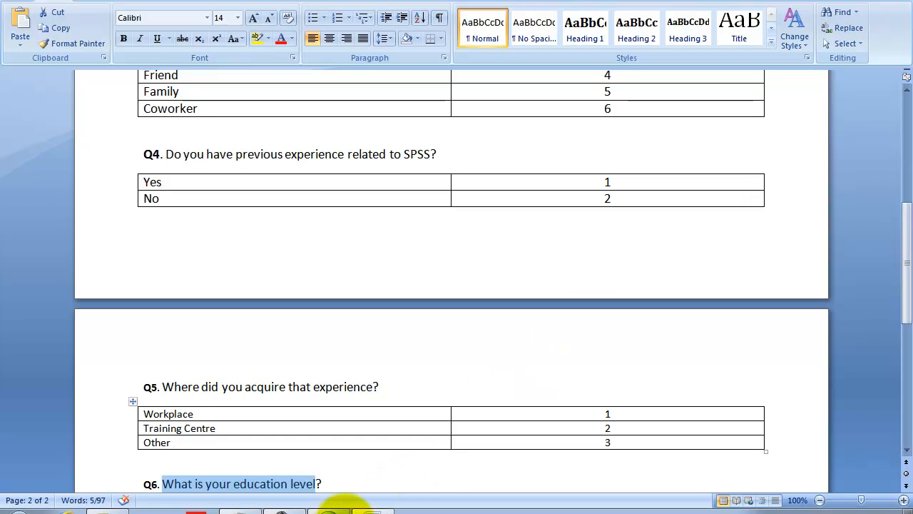
- Return to SPSS, add the value label 3 = POSTGRA to variable Q6 and accept its value labels
click(329, 508)
click(361, 203)
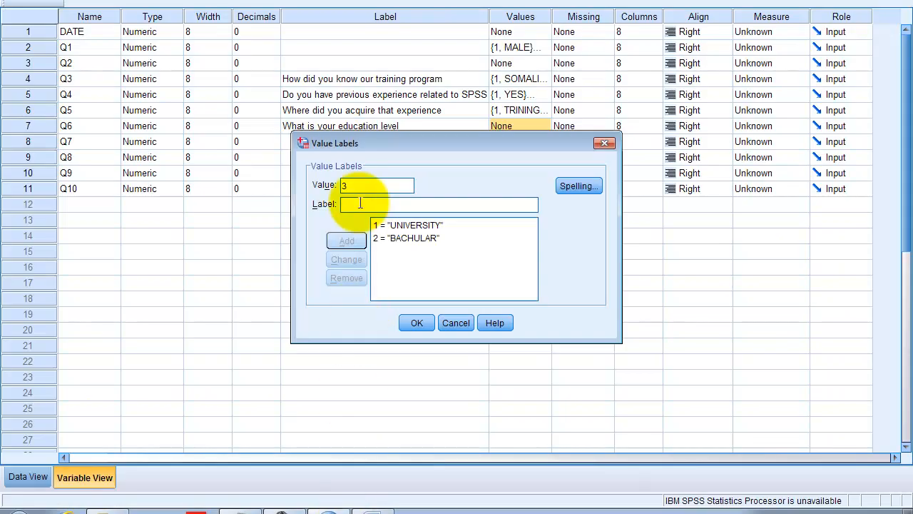
text(PO)
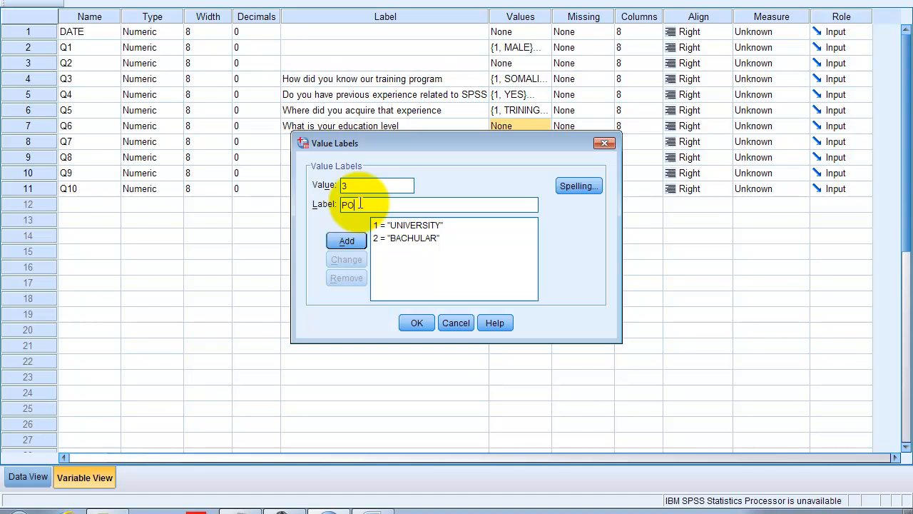
text(STGRA)
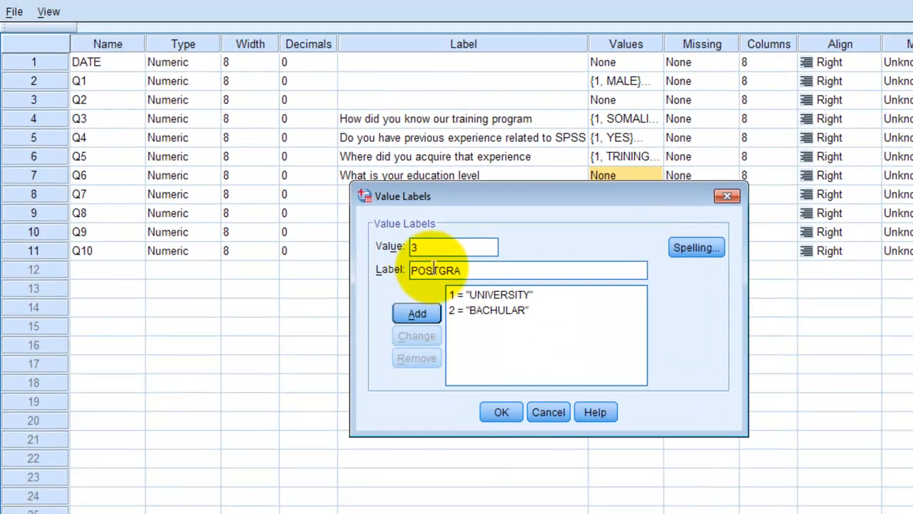
click(417, 313)
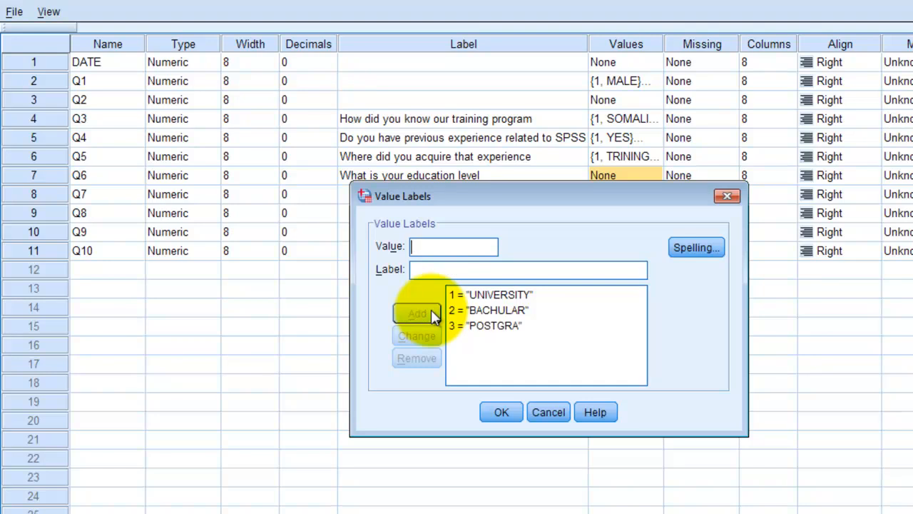
click(502, 412)
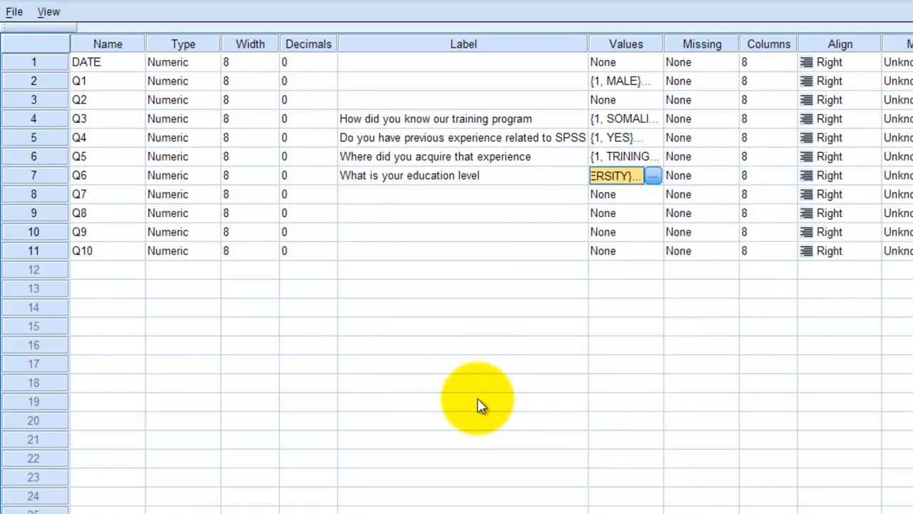
- Switch to the Data View and view the answer choices offered for Q1 in case 1
key(ctrl+t)
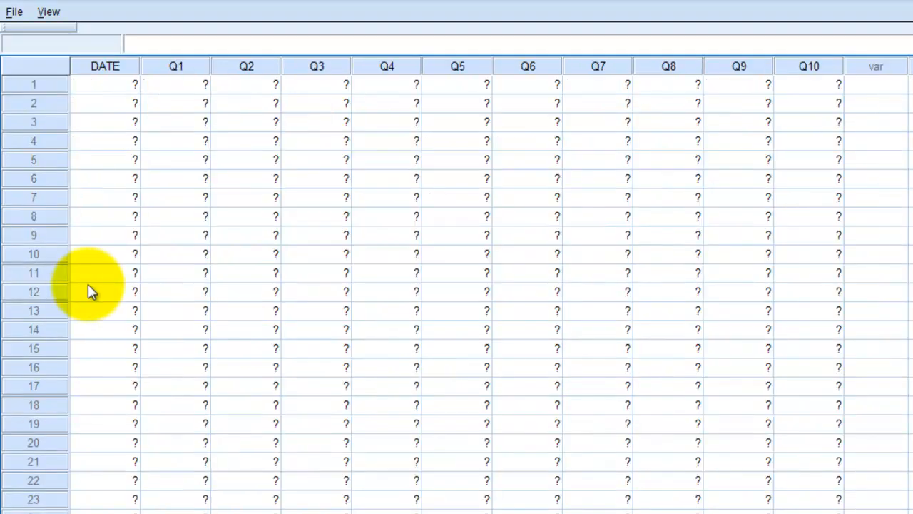
click(135, 89)
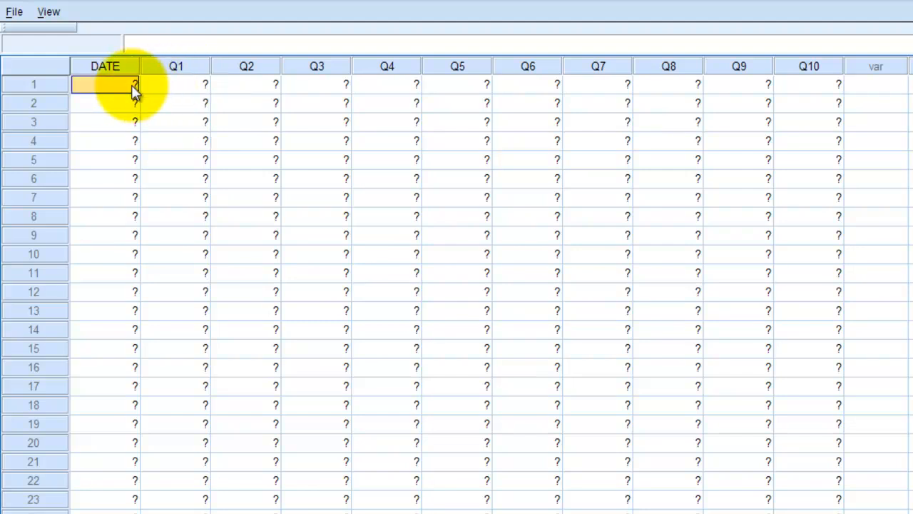
click(203, 85)
click(203, 85)
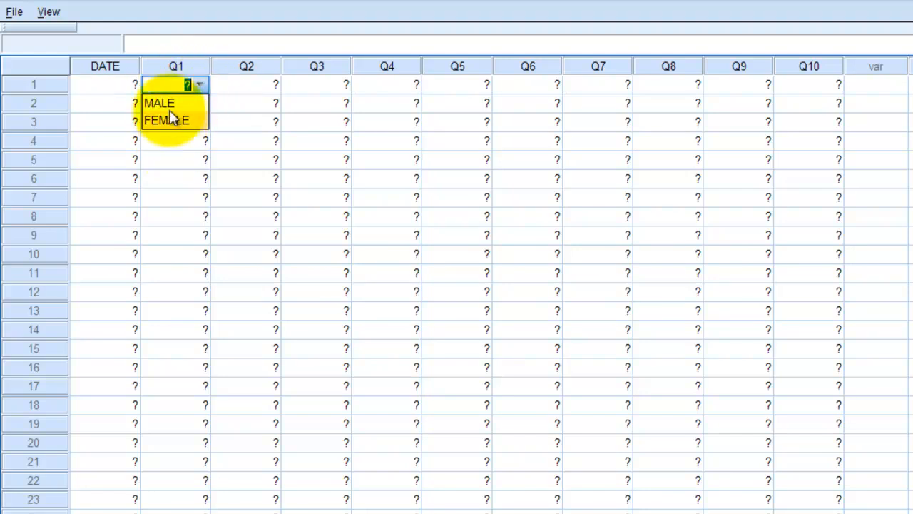
click(274, 88)
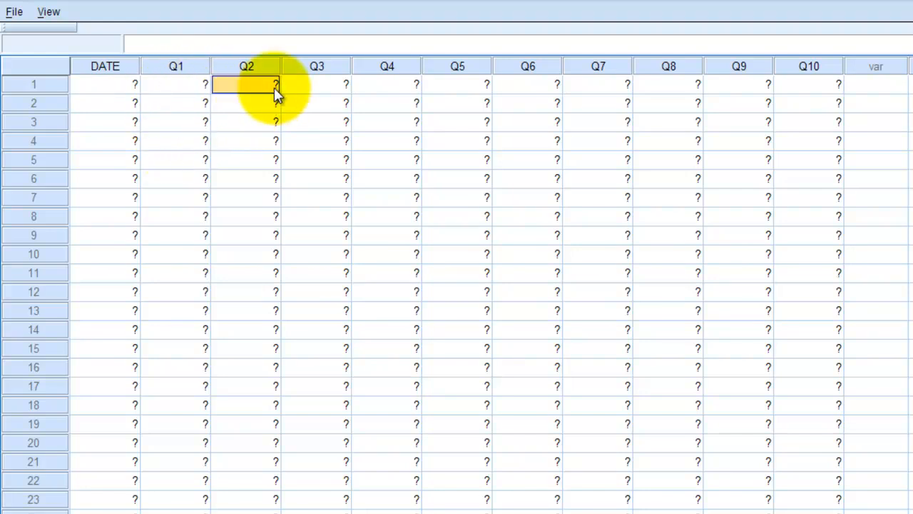
- Try to set Q3 in case 1 to the first answer choice, the SOMALIJOBS website
click(332, 90)
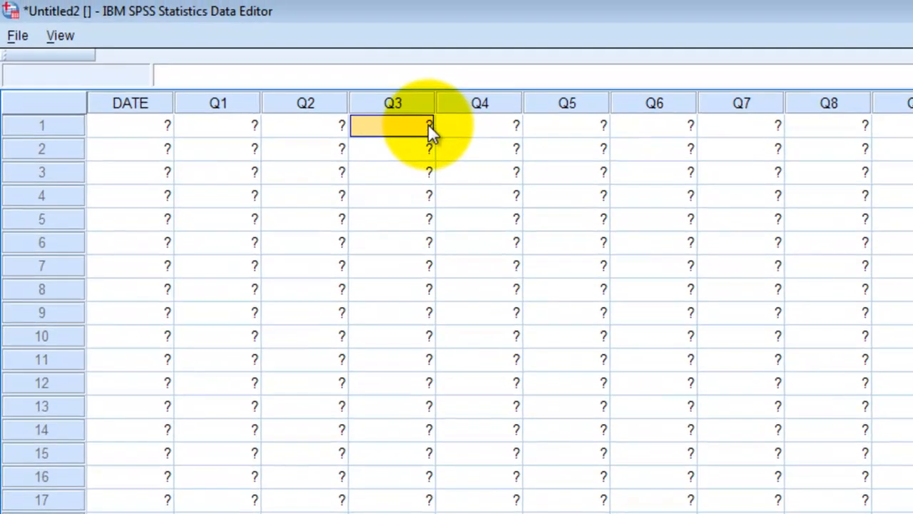
click(430, 128)
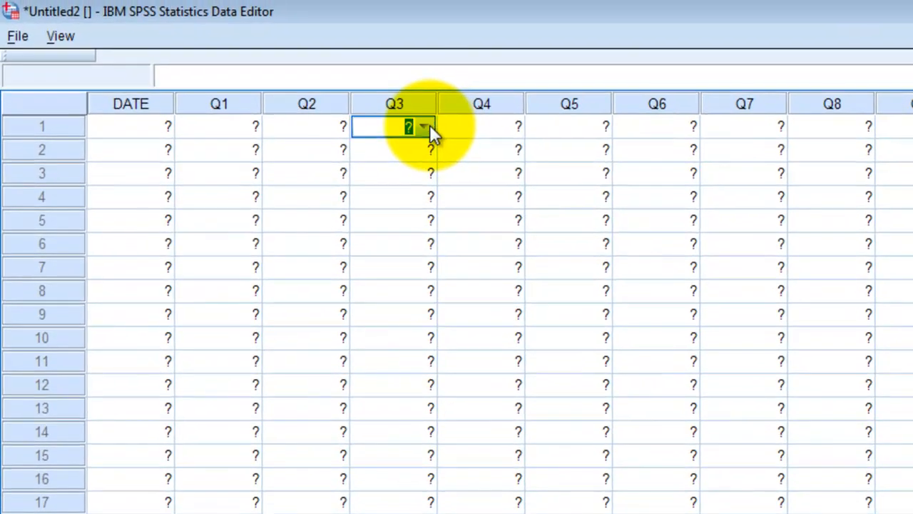
click(428, 128)
click(428, 129)
click(428, 129)
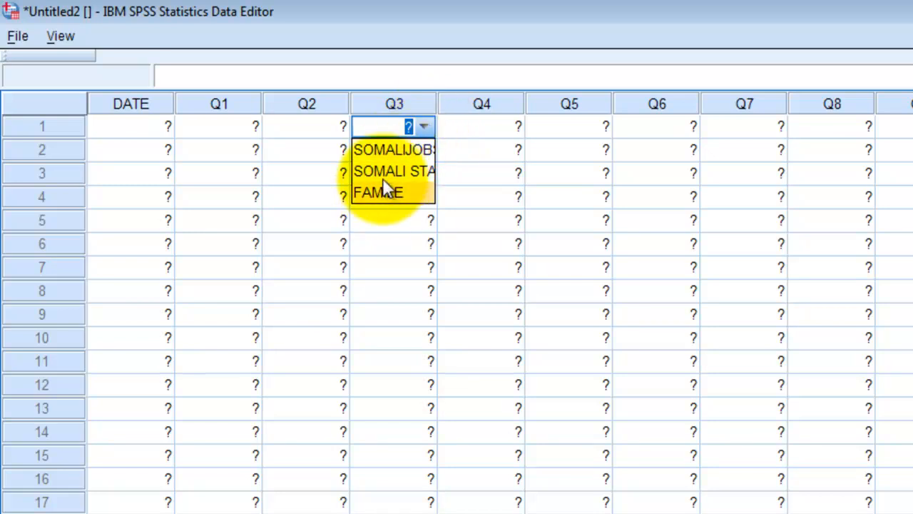
click(420, 152)
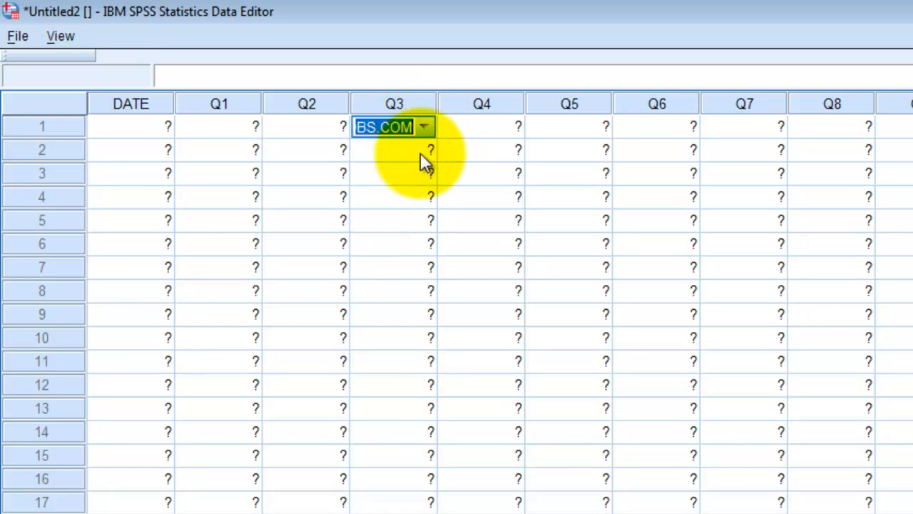
- View the answer choices offered for Q4, Q5 and Q6 in case 1
click(480, 134)
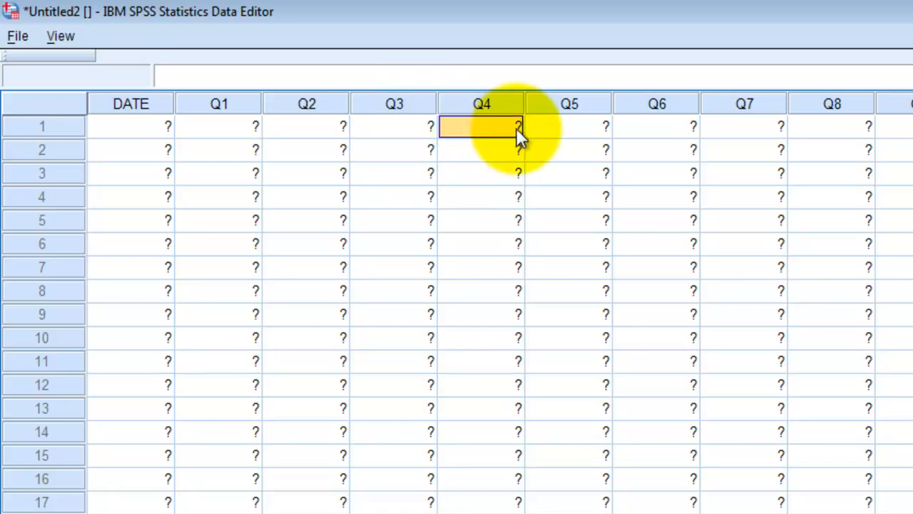
click(515, 128)
click(515, 128)
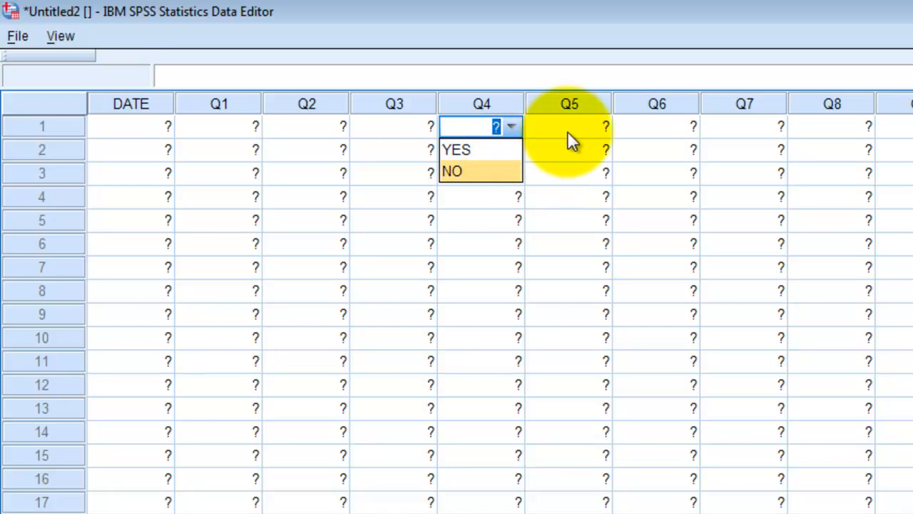
click(602, 126)
click(603, 122)
click(602, 122)
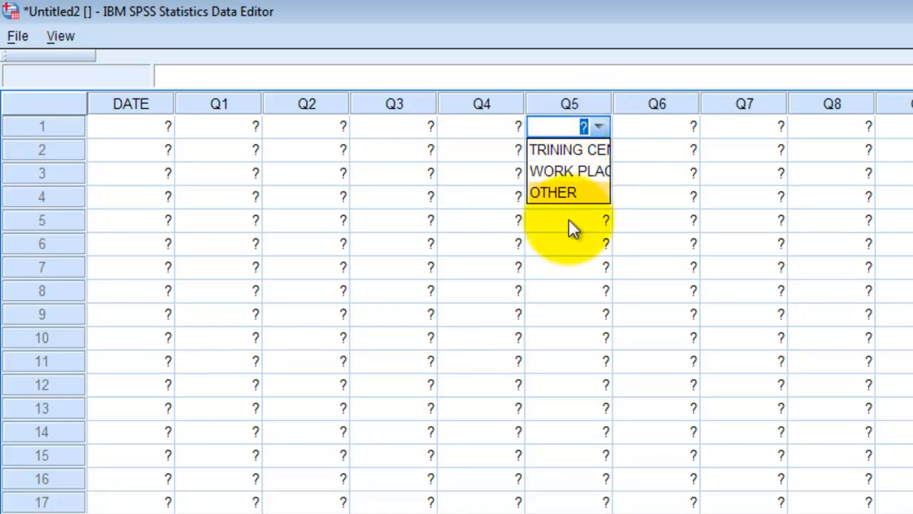
click(674, 124)
click(674, 123)
click(688, 125)
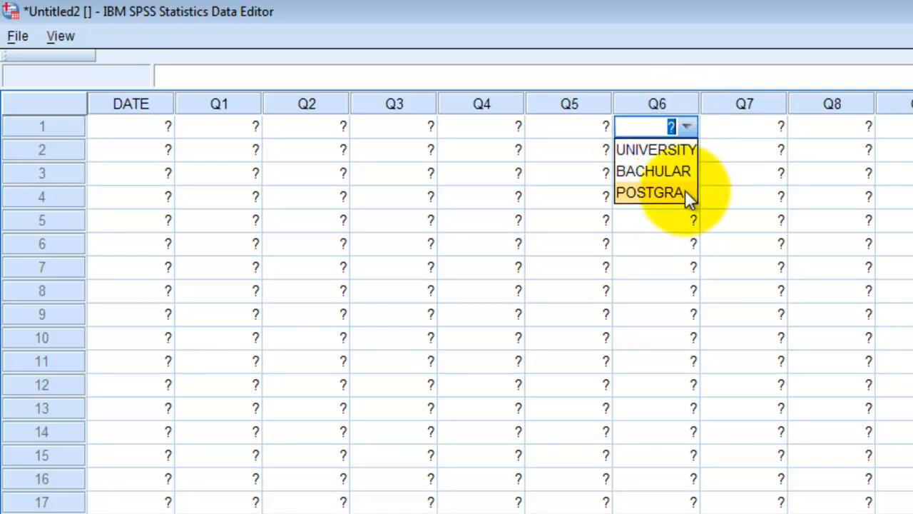
click(55, 147)
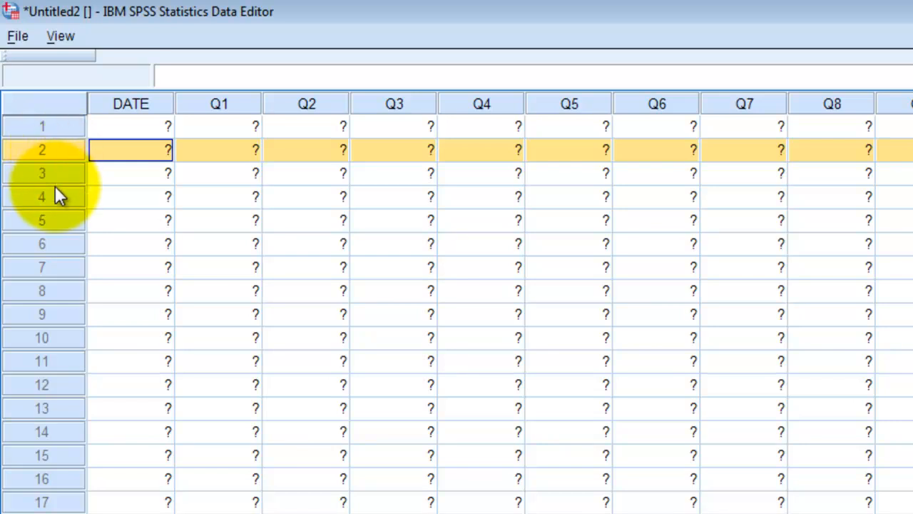
click(56, 173)
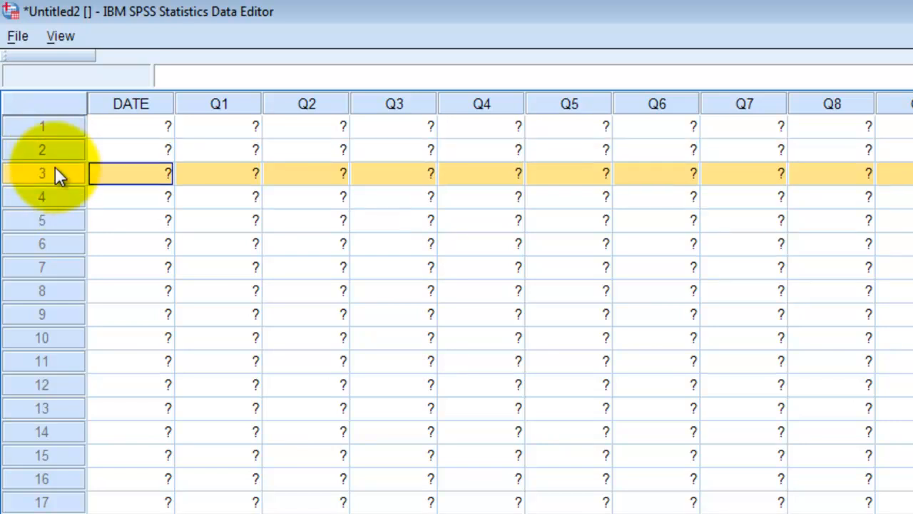
- Open the definition of variable Q3 from the data grid and review the Label column of all variables
double_click(426, 106)
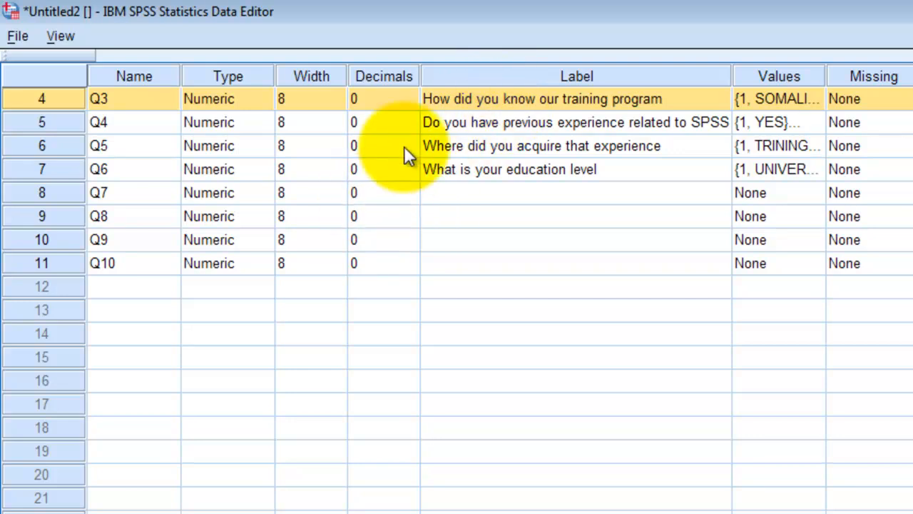
click(511, 98)
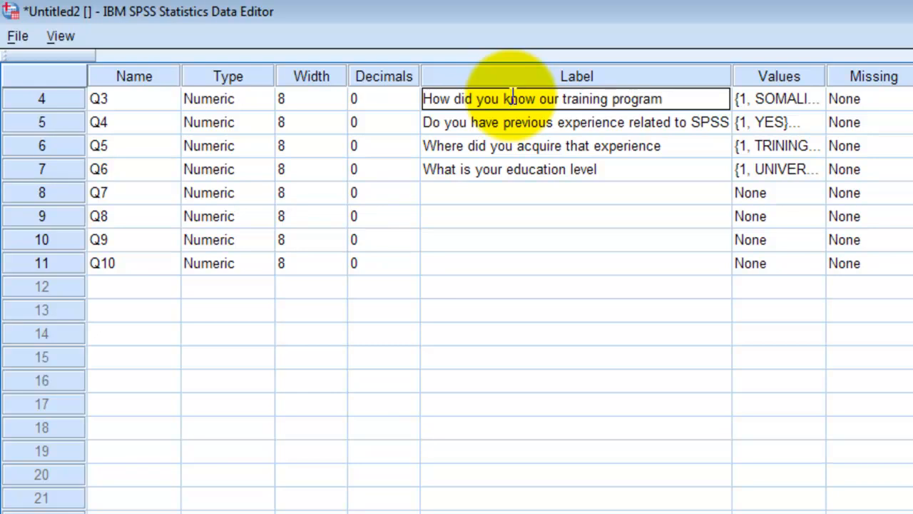
scroll(581, 74, up, 1)
click(583, 75)
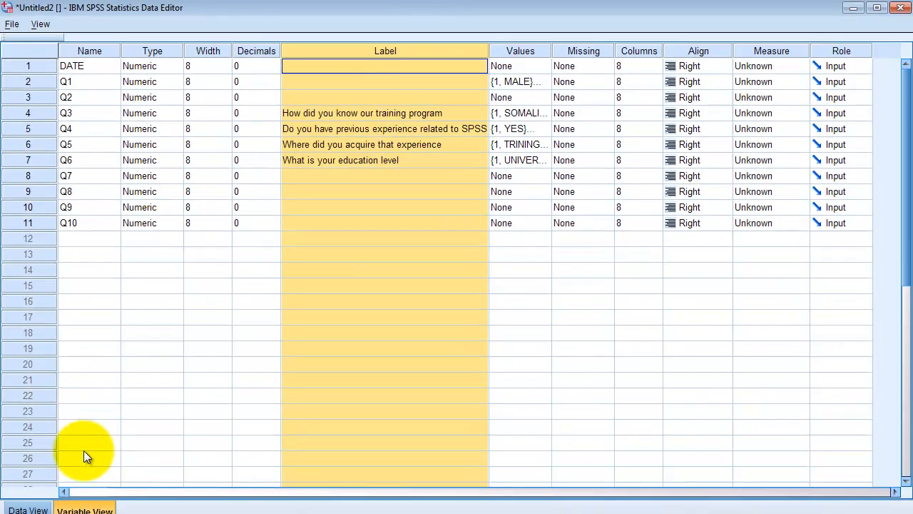
- Return to the Data View and try to set Q3 in case 2 to the second answer choice
click(28, 508)
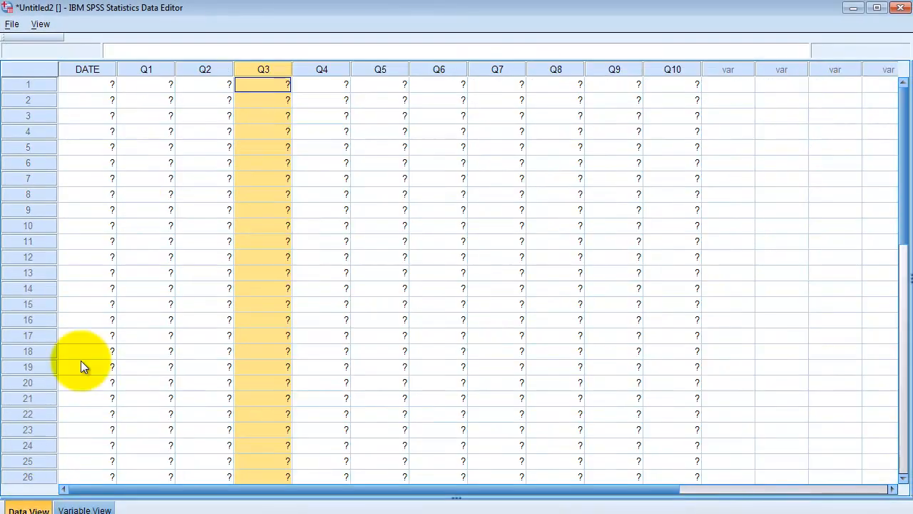
double_click(275, 100)
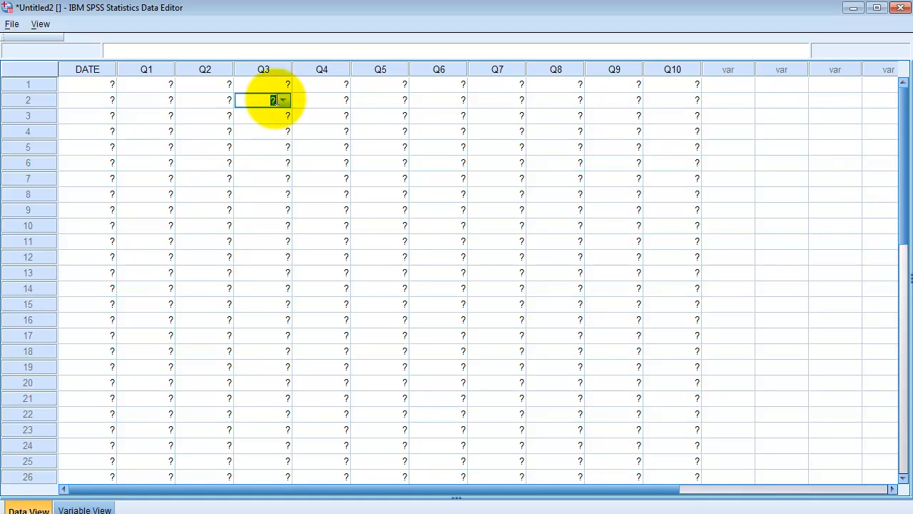
click(283, 100)
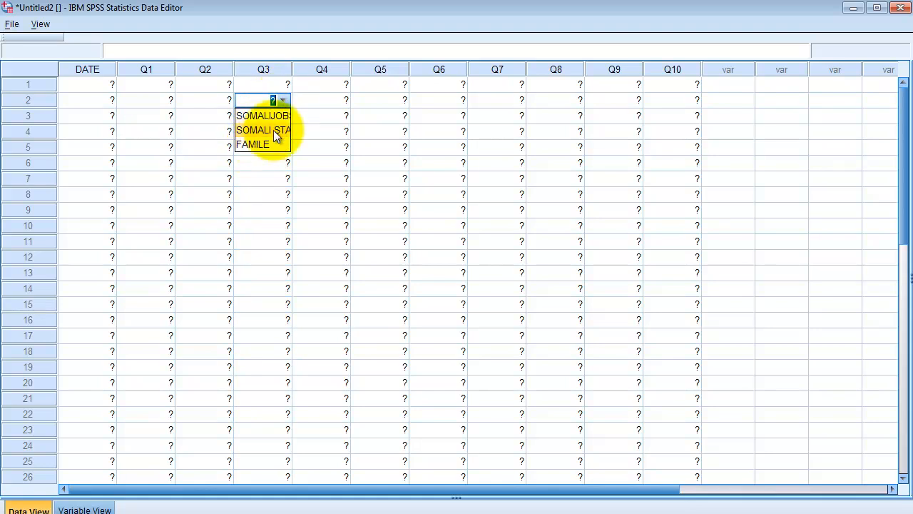
click(274, 130)
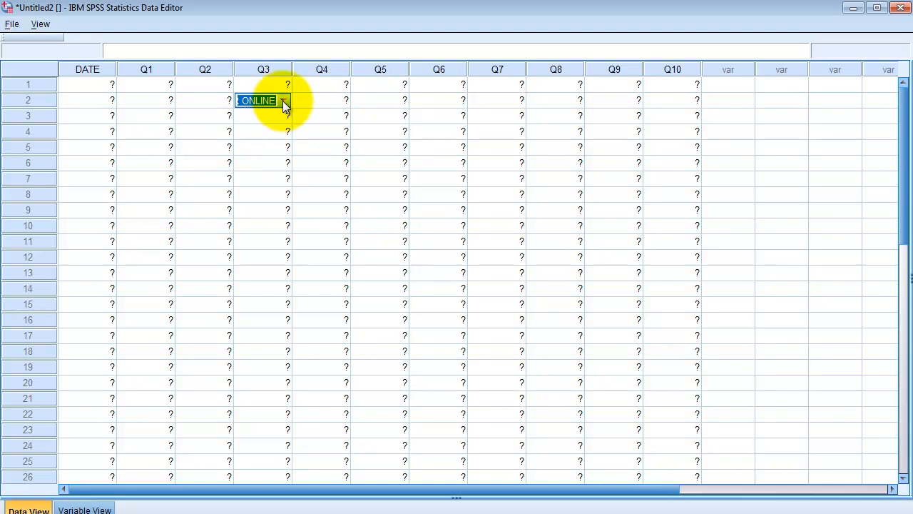
click(282, 101)
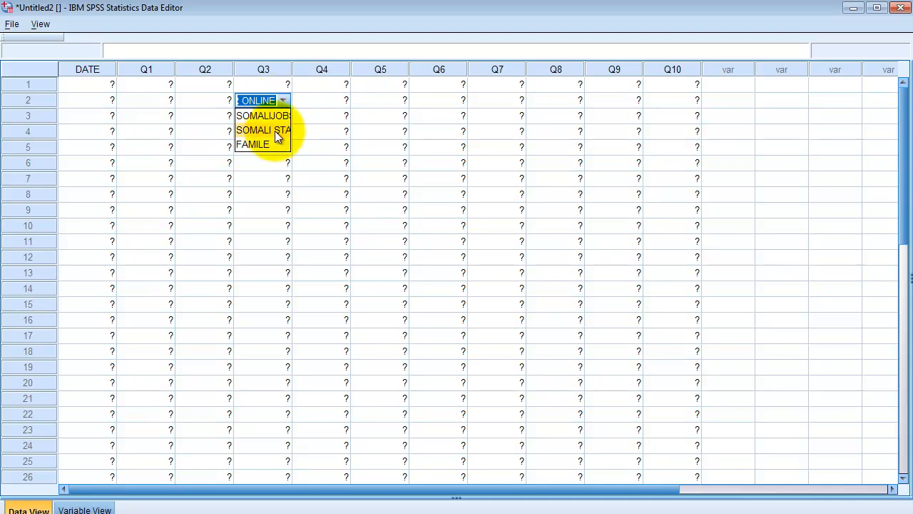
- View the answer choices offered for Q5 in case 2
click(368, 80)
click(398, 66)
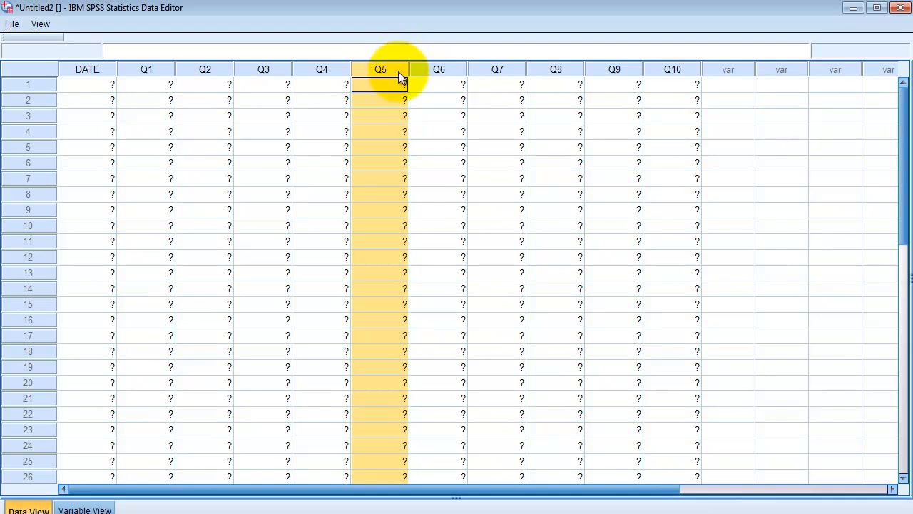
click(395, 102)
click(395, 102)
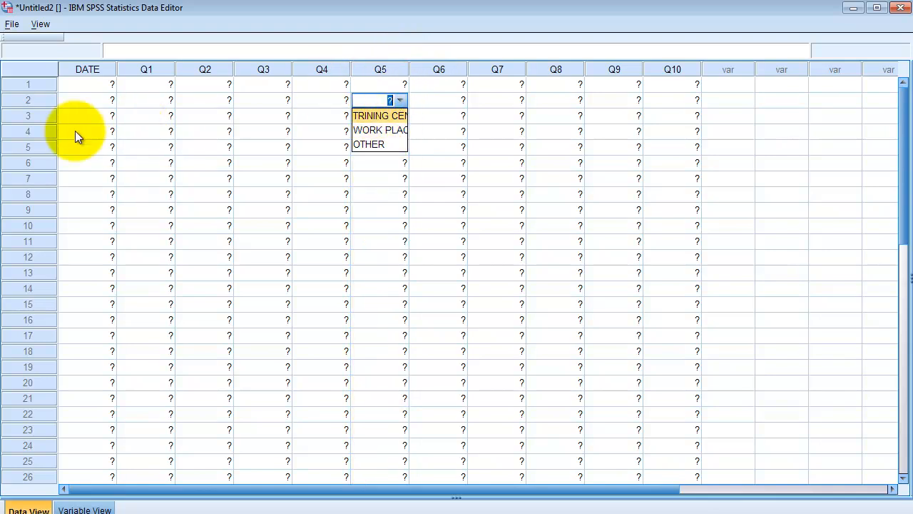
- Select case 4 and review the toolbar display settings of the Data Editor, accepting them
click(19, 136)
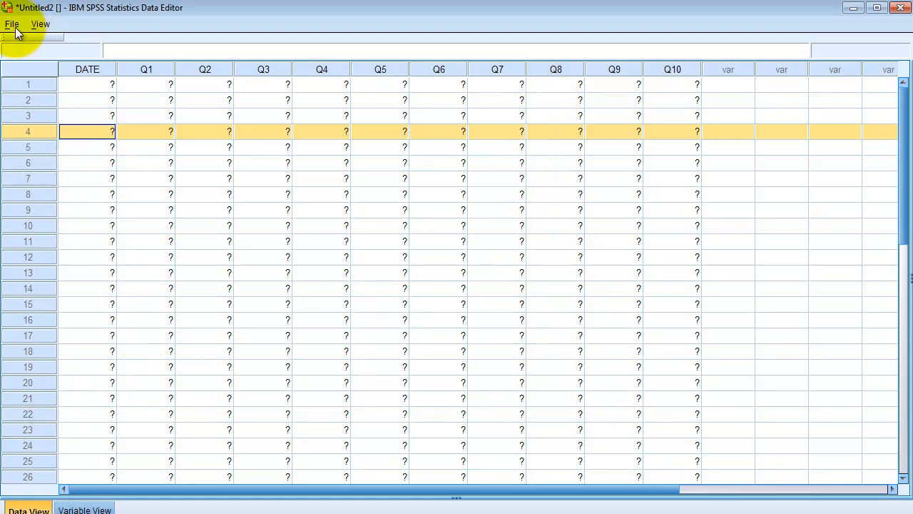
click(38, 25)
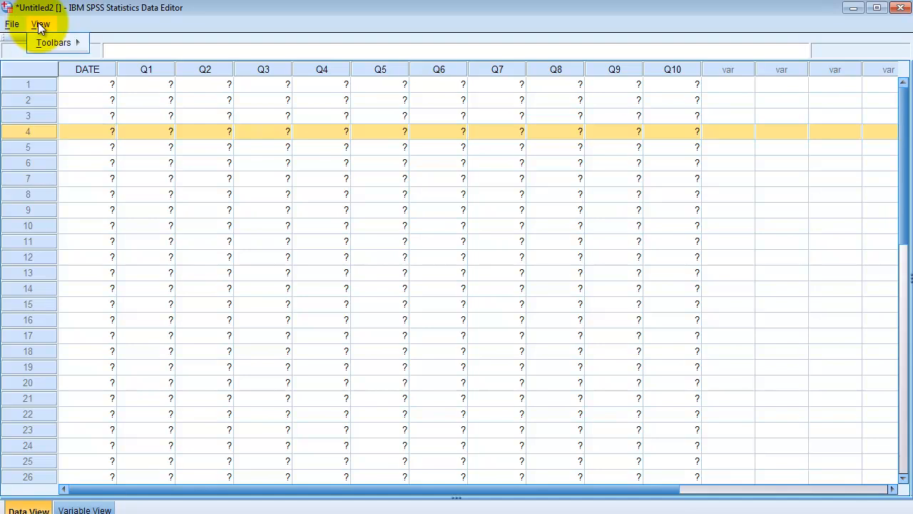
mouse_move(70, 46)
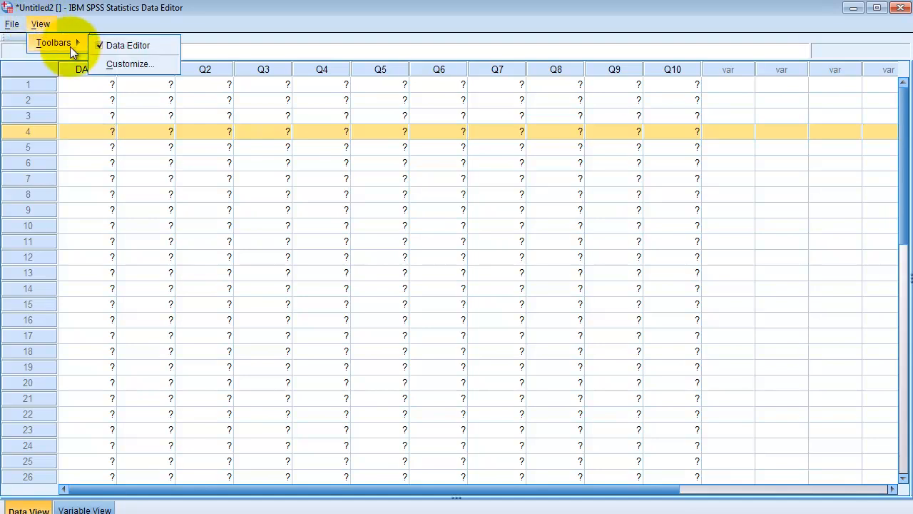
click(128, 64)
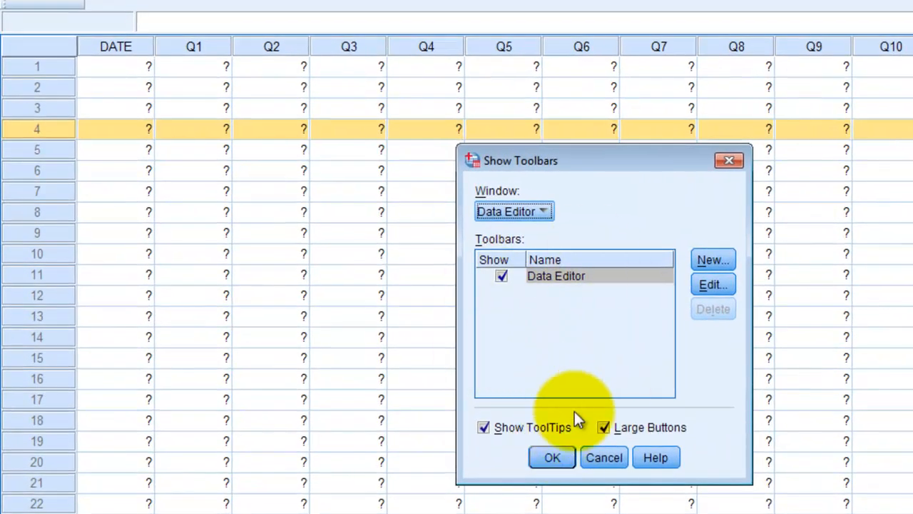
click(537, 460)
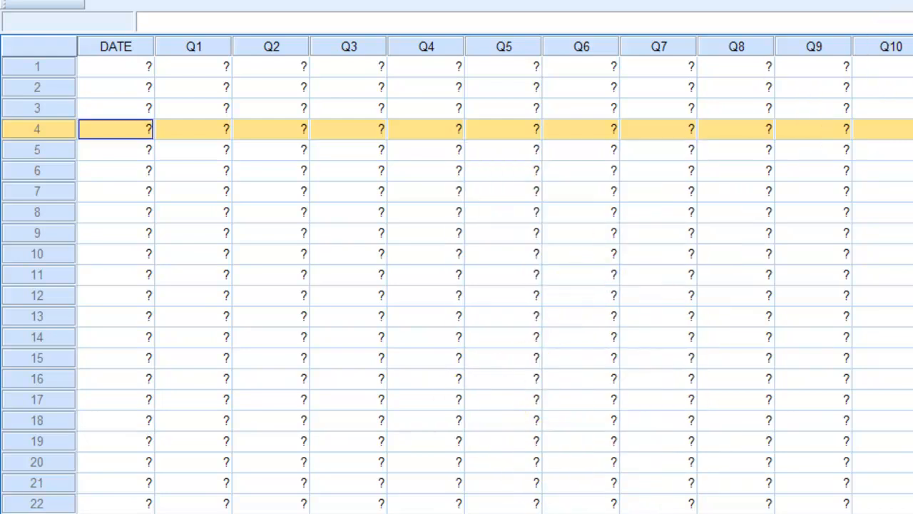
- Switch to the Variable View, and minimize SPSS and the Word questionnaire, returned to its first page, to show the desktop
key(ctrl+t)
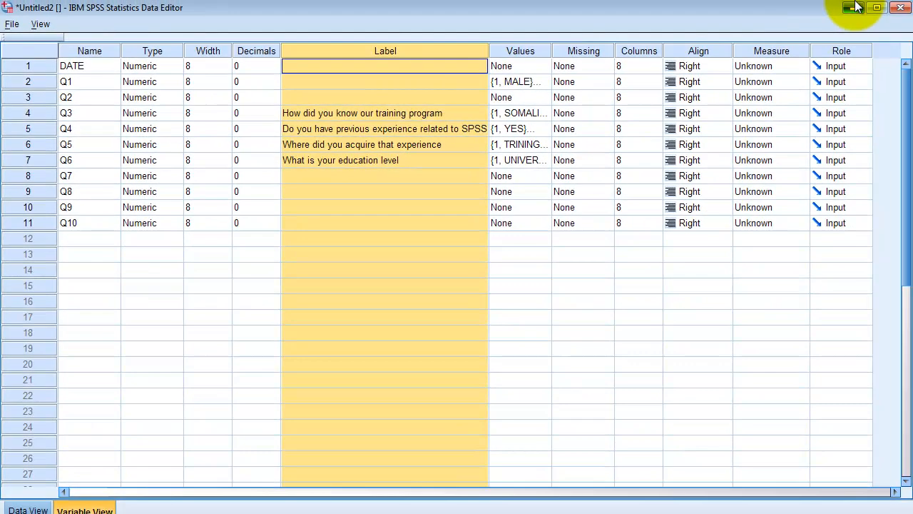
click(856, 7)
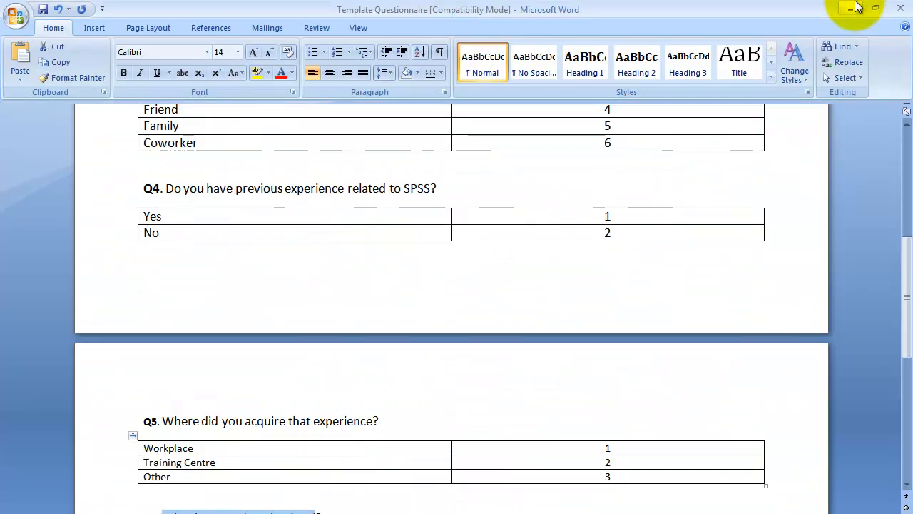
click(906, 150)
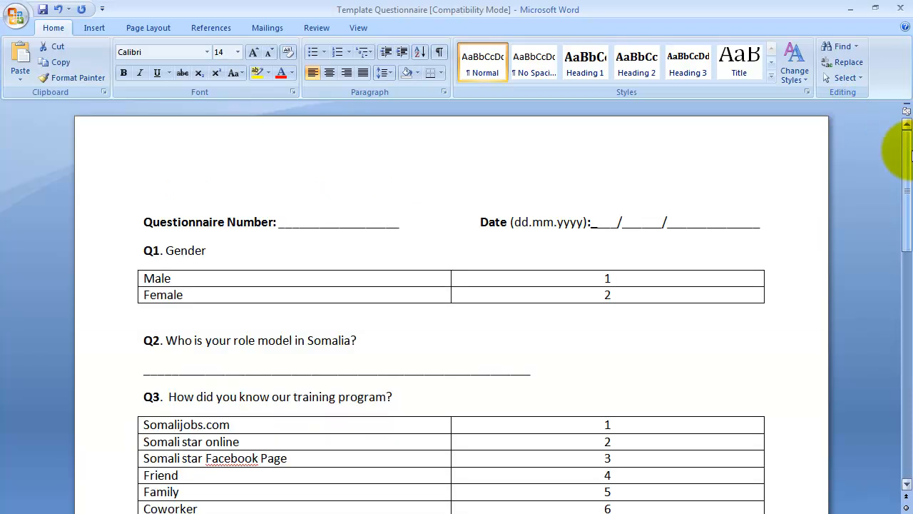
click(849, 8)
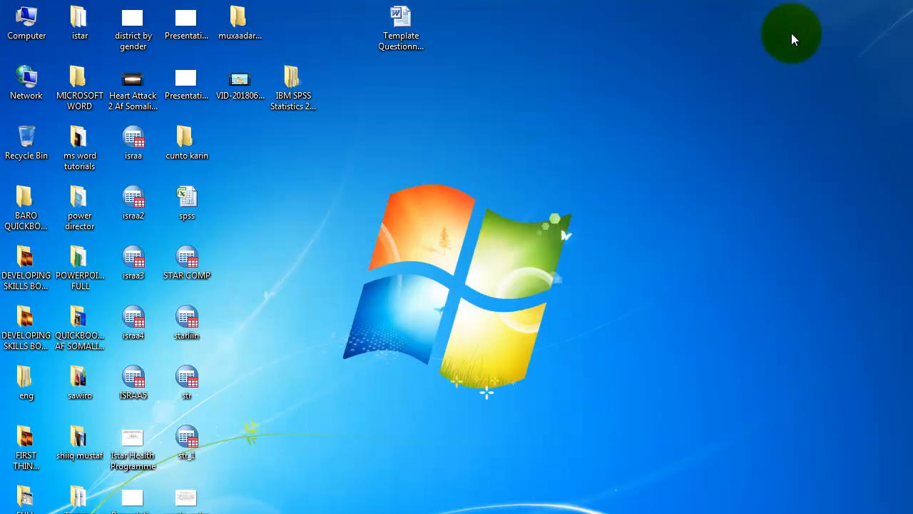